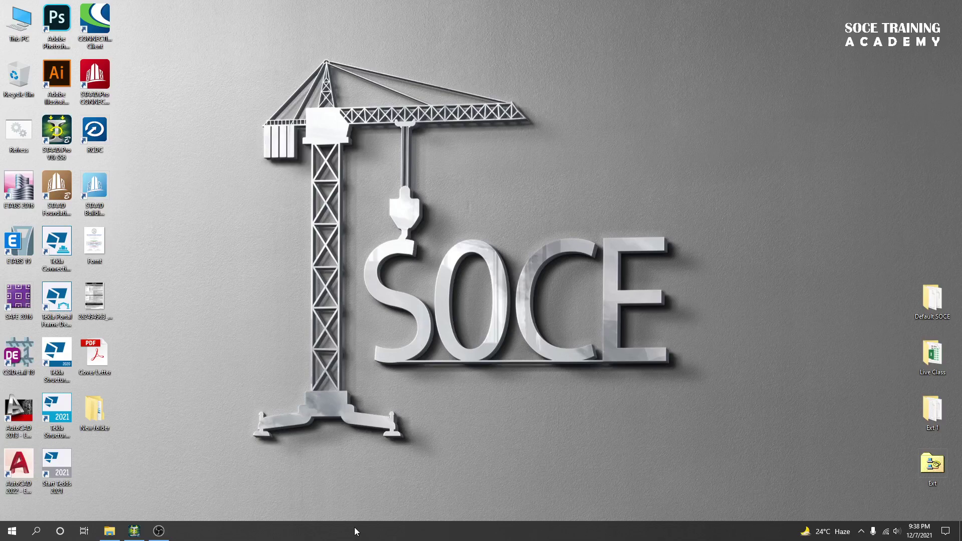
Step: Restore the STAAD.Pro window showing the SOCE BD 2 three-storey frame from the taskbar
{"action": "left_click", "coordinate": [134, 531]}
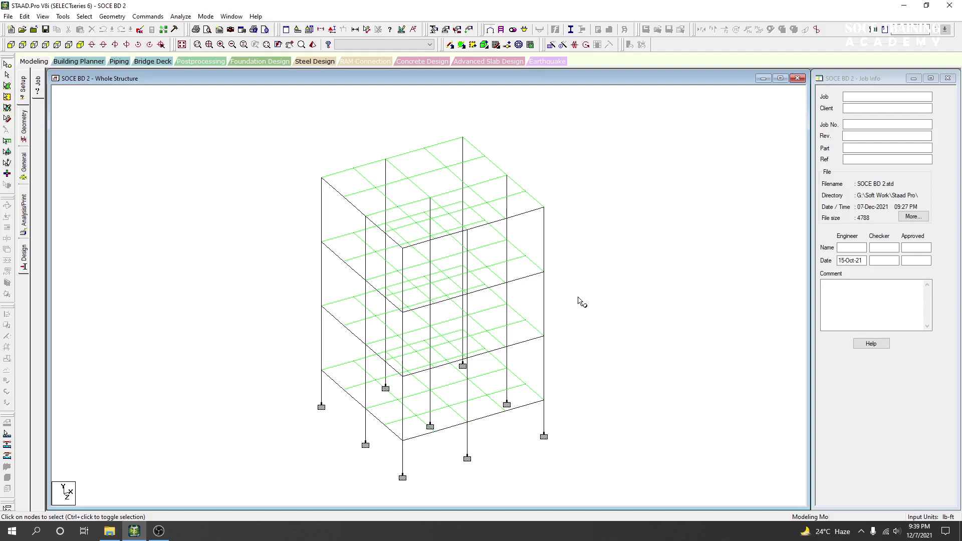
Step: Pan the frame, then inspect it in a rotated 3D rendered view and close the rendering
{"action": "middle_click_drag", "start_coordinate": [578, 300], "coordinate": [579, 304]}
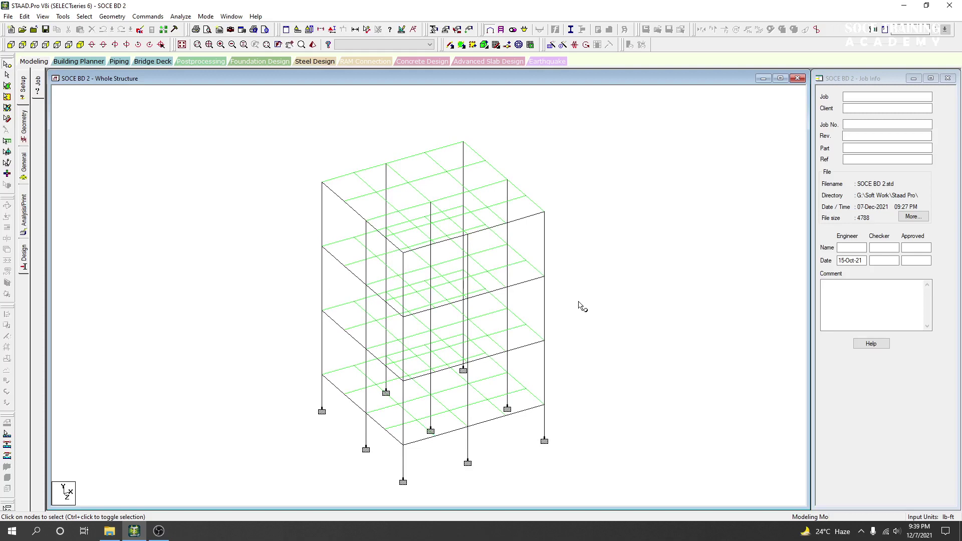
{"action": "middle_click_drag", "start_coordinate": [576, 298], "coordinate": [576, 283]}
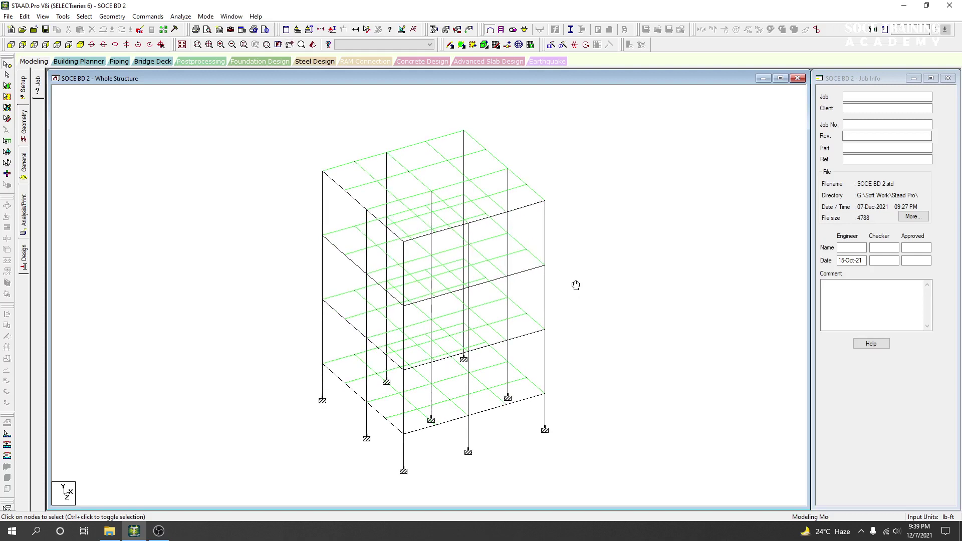
{"action": "middle_click_drag", "start_coordinate": [571, 281], "coordinate": [569, 277]}
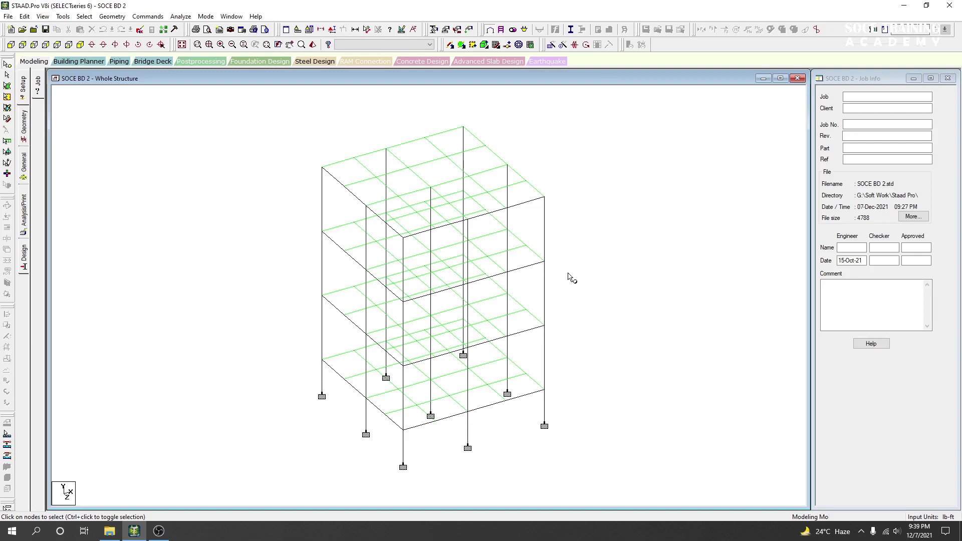
{"action": "middle_click_drag", "start_coordinate": [570, 275], "coordinate": [580, 279]}
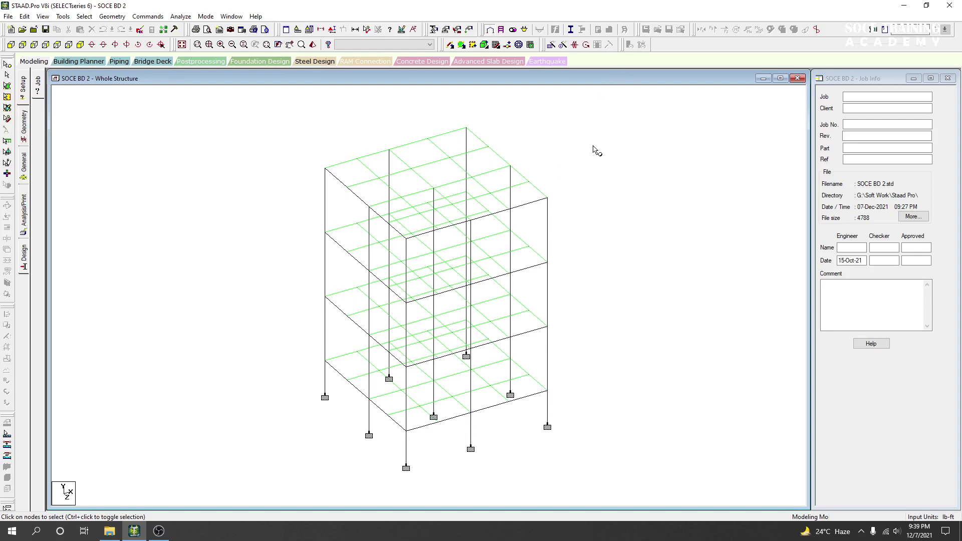
{"action": "middle_click_drag", "start_coordinate": [547, 233], "coordinate": [564, 302]}
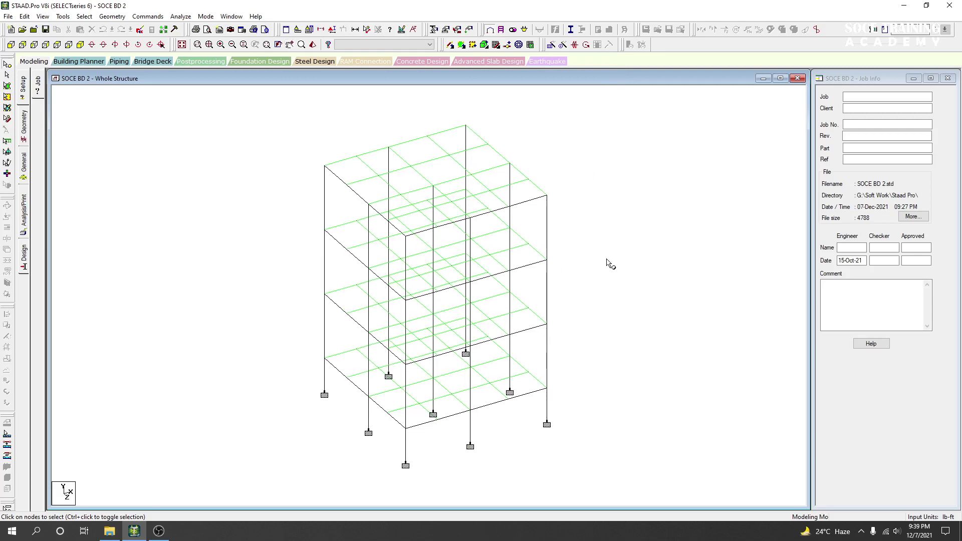
{"action": "middle_click_drag", "start_coordinate": [610, 264], "coordinate": [611, 263]}
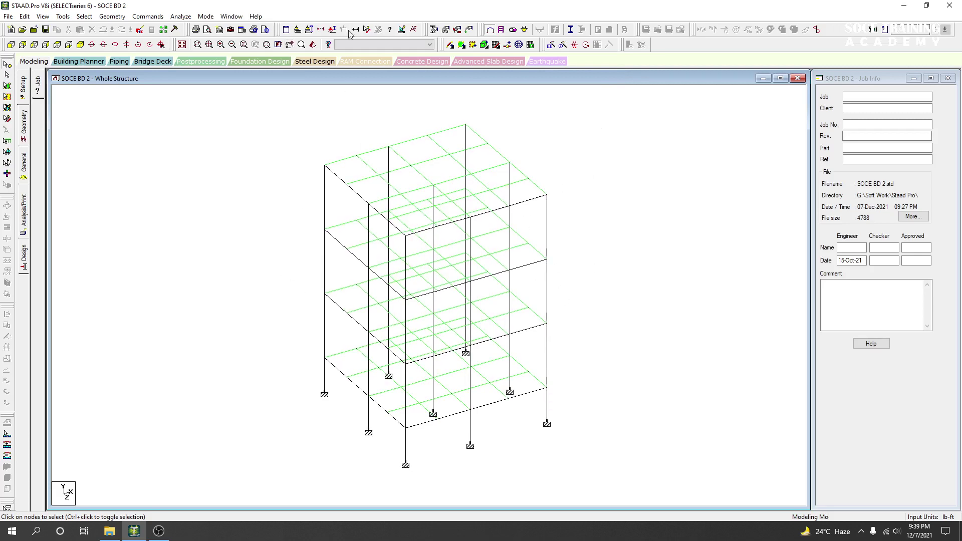
{"action": "left_click", "coordinate": [313, 45]}
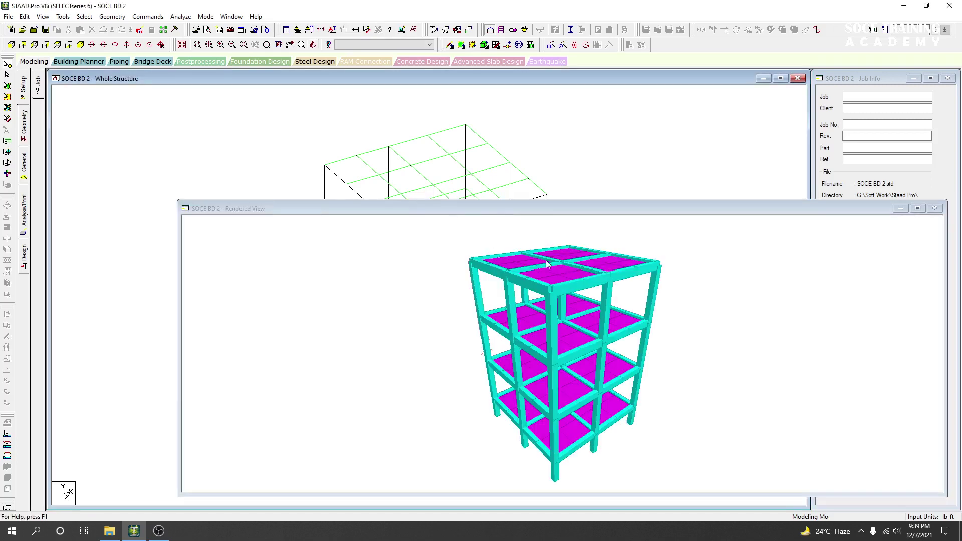
{"action": "left_click_drag", "start_coordinate": [573, 264], "coordinate": [645, 322]}
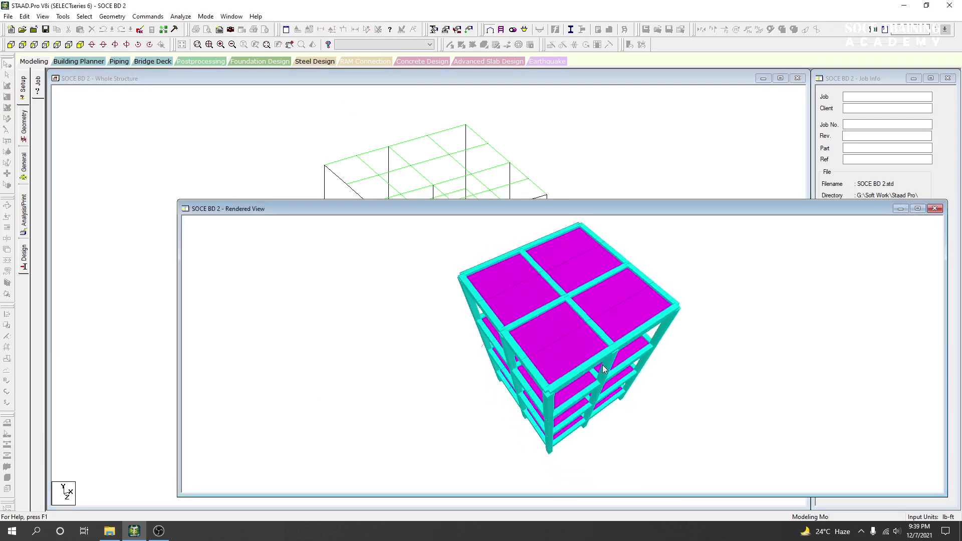
{"action": "left_click", "coordinate": [939, 211]}
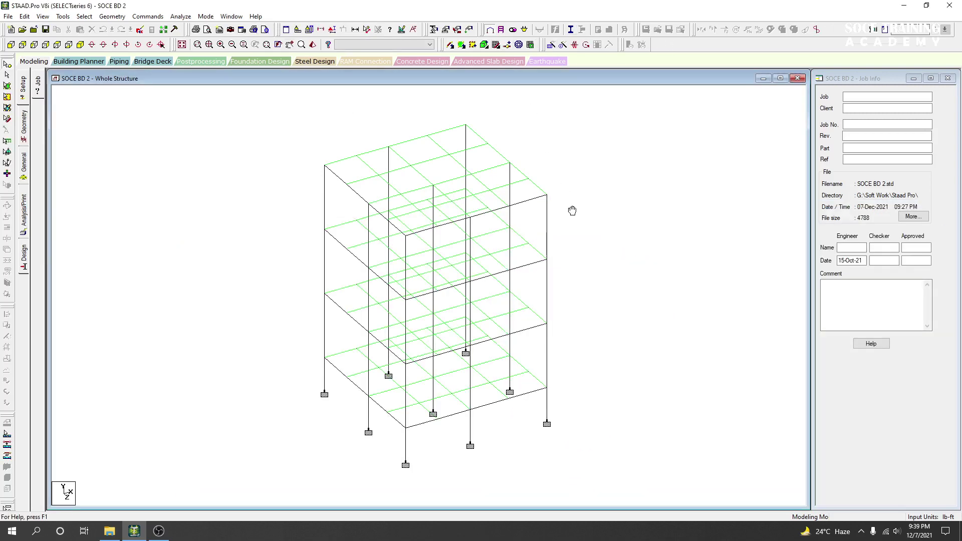
Step: Recentre the wireframe model and bring up the Commands > Loading options
{"action": "middle_click_drag", "start_coordinate": [572, 211], "coordinate": [506, 162]}
{"action": "middle_click_drag", "start_coordinate": [433, 284], "coordinate": [523, 420]}
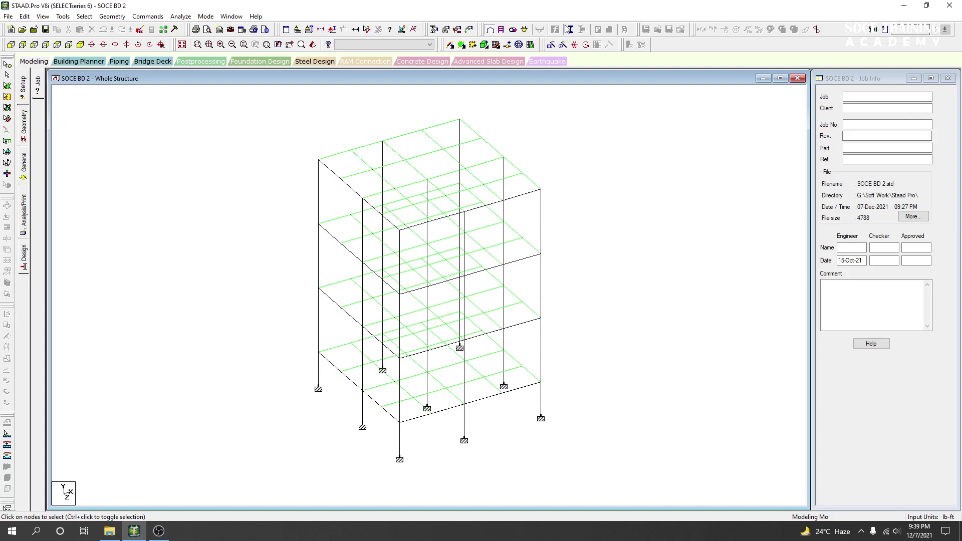
{"action": "mouse_move", "coordinate": [612, 237]}
{"action": "middle_mouse_down"}
{"action": "mouse_move", "coordinate": [615, 245]}
{"action": "mouse_move", "coordinate": [603, 233]}
{"action": "mouse_move", "coordinate": [608, 248]}
{"action": "middle_mouse_up"}
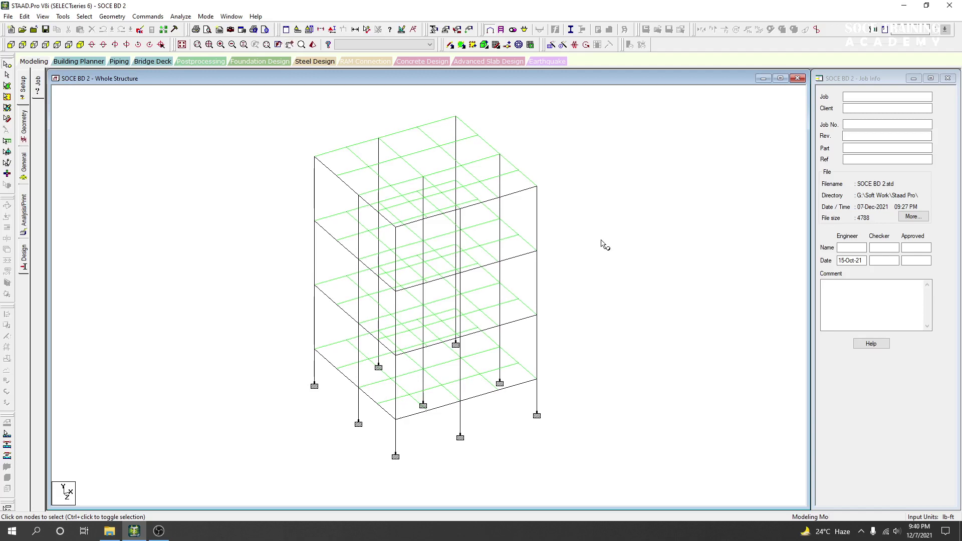
{"action": "middle_click_drag", "start_coordinate": [582, 209], "coordinate": [582, 217]}
{"action": "left_click", "coordinate": [146, 17]}
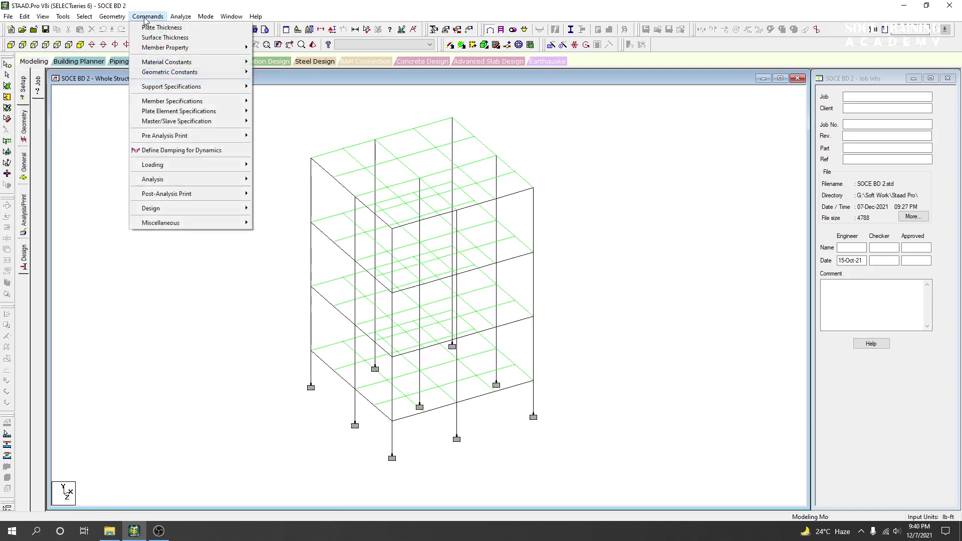
{"action": "mouse_move", "coordinate": [152, 165]}
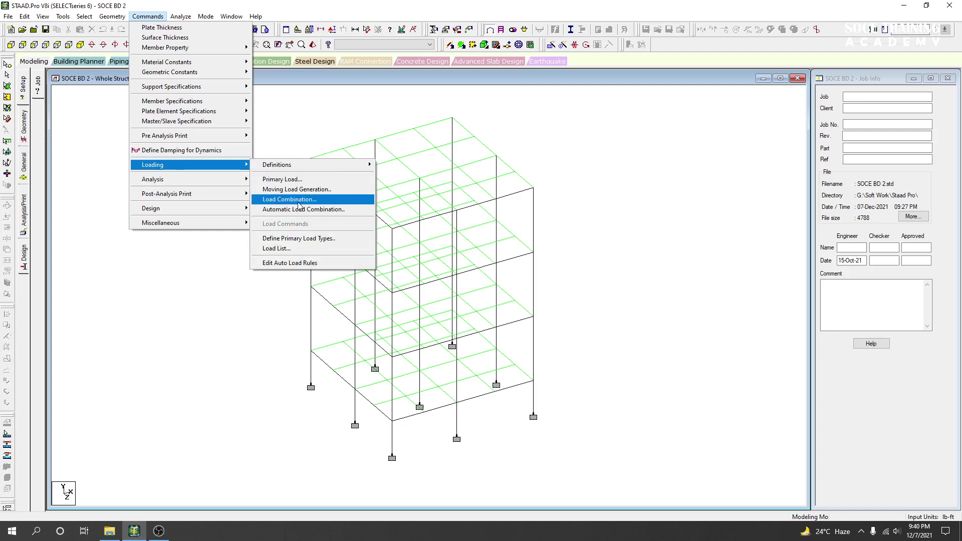
Step: Dismiss the Commands menu and open the Load & Definition page
{"action": "left_click", "coordinate": [434, 31]}
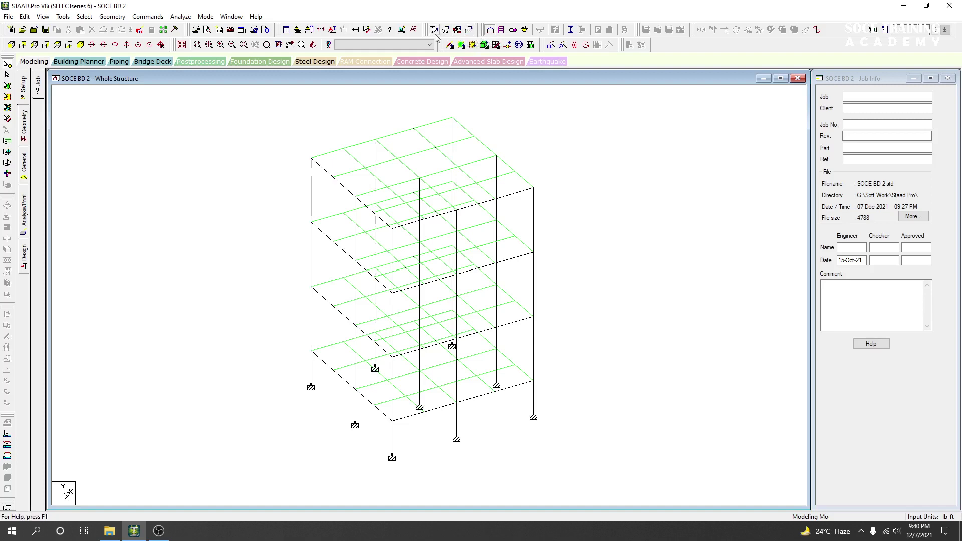
{"action": "left_click", "coordinate": [470, 31]}
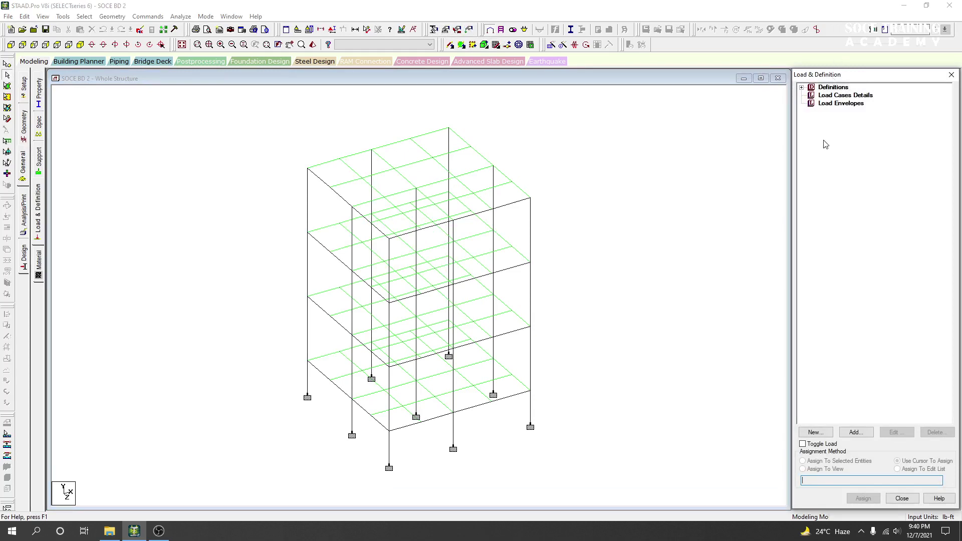
Step: Start new primary load case 1 as a Dead load titled DL
{"action": "left_click", "coordinate": [832, 96]}
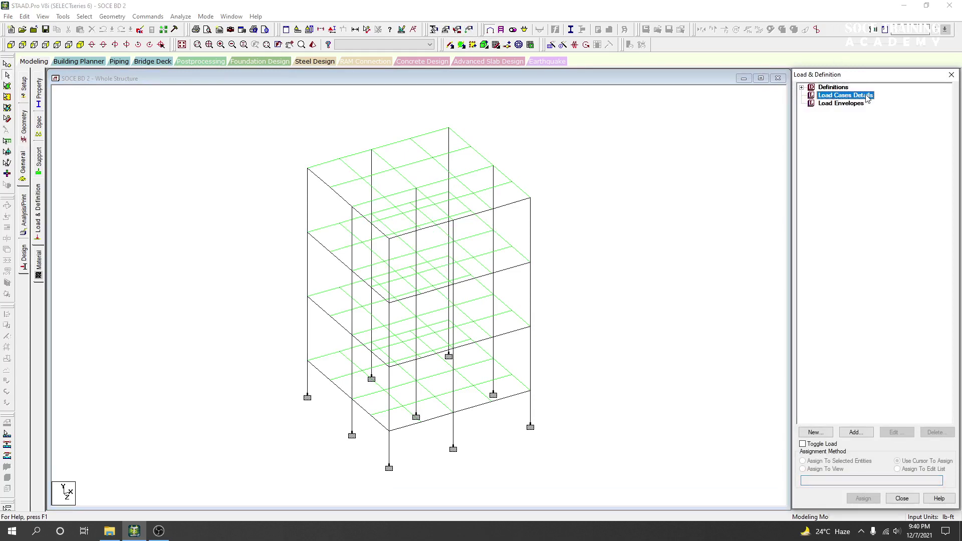
{"action": "left_click", "coordinate": [857, 432]}
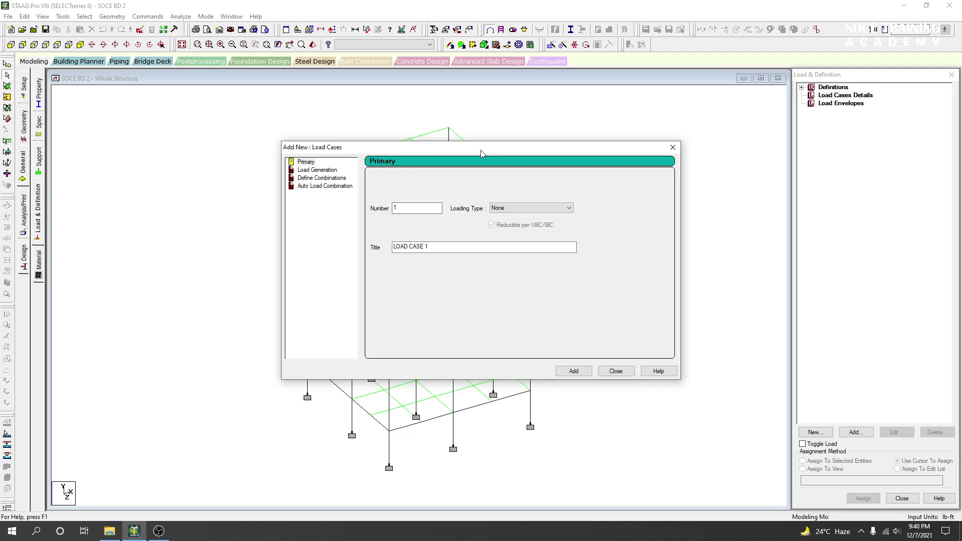
{"action": "left_click_drag", "start_coordinate": [480, 150], "coordinate": [484, 145]}
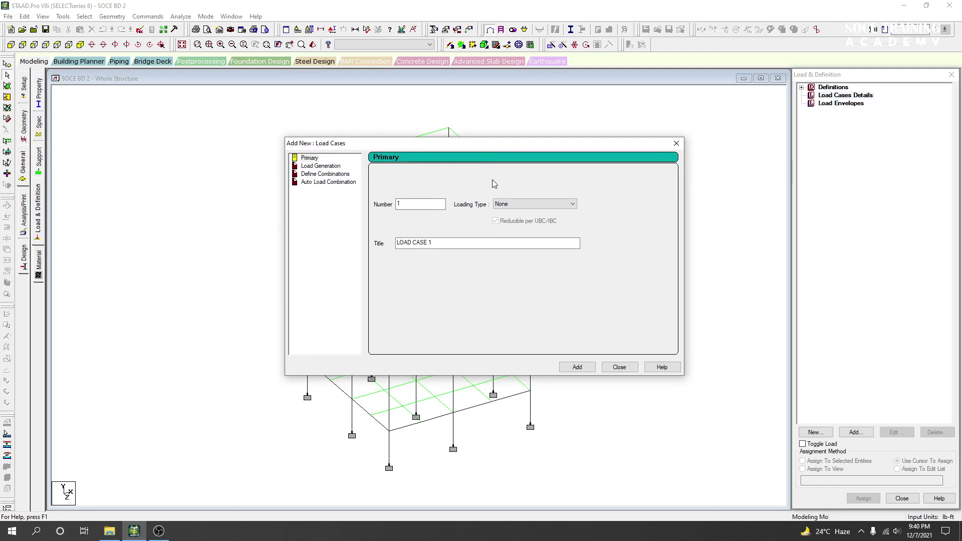
{"action": "left_click", "coordinate": [507, 204]}
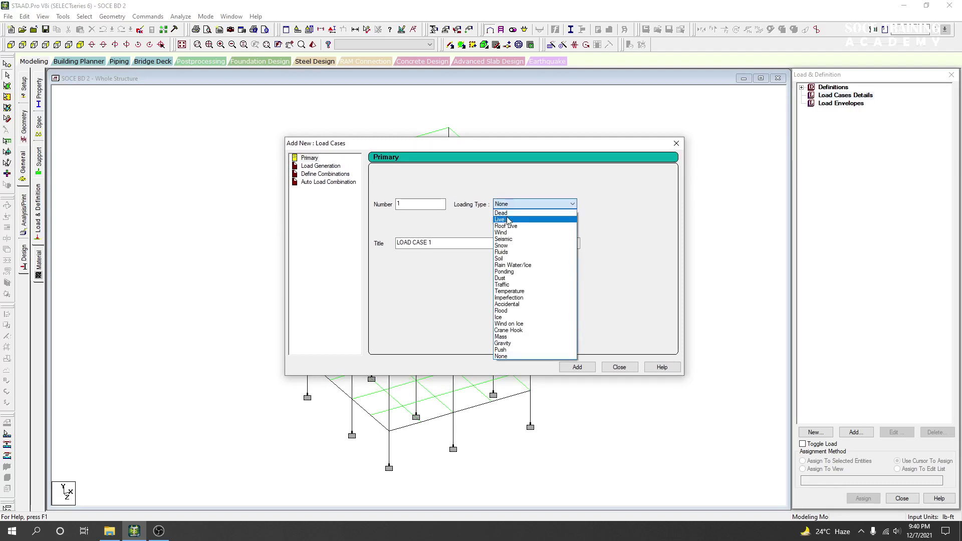
{"action": "left_click", "coordinate": [509, 213]}
{"action": "left_click_drag", "start_coordinate": [449, 244], "coordinate": [380, 246]}
{"action": "type", "text": "DL"}
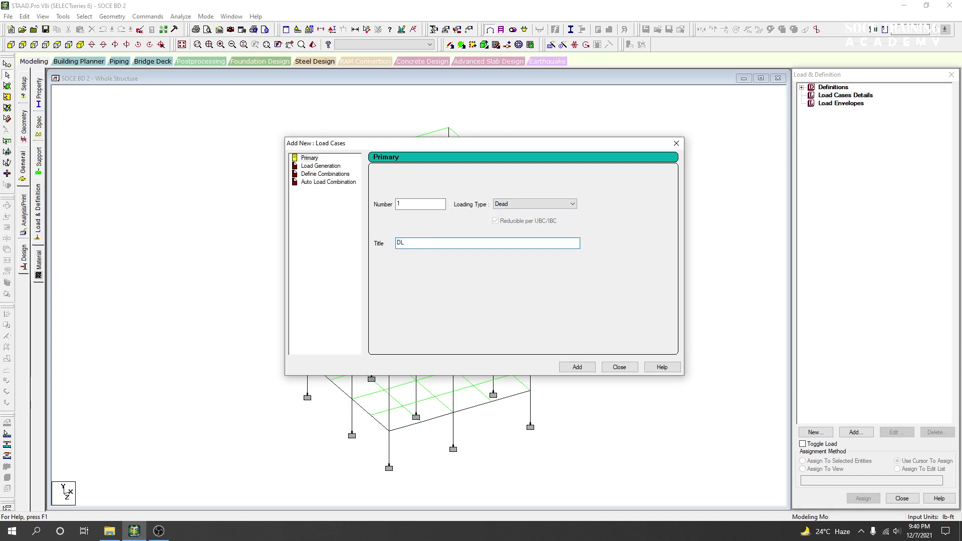
Step: Add case DL and begin case 2 as a Live load titled LL.f
{"action": "left_click", "coordinate": [580, 370]}
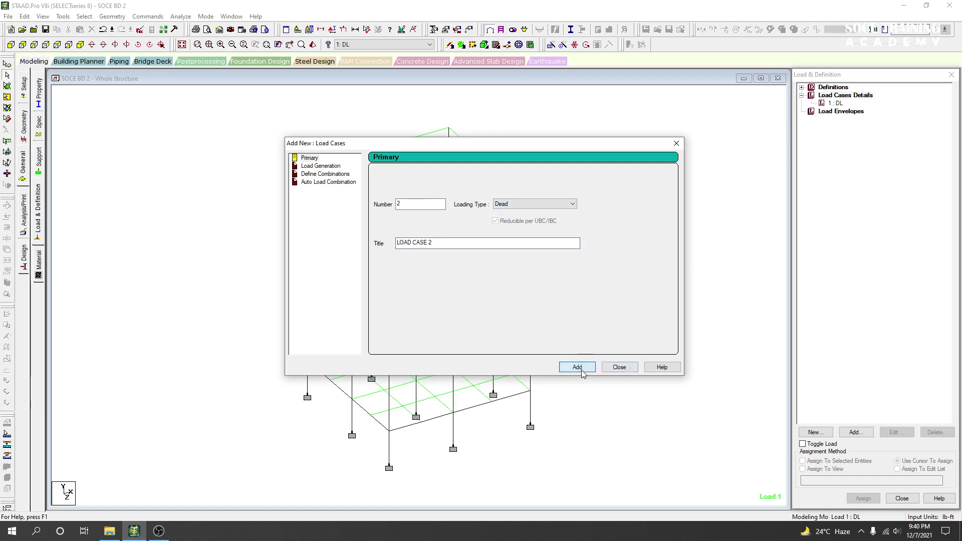
{"action": "left_click", "coordinate": [529, 205]}
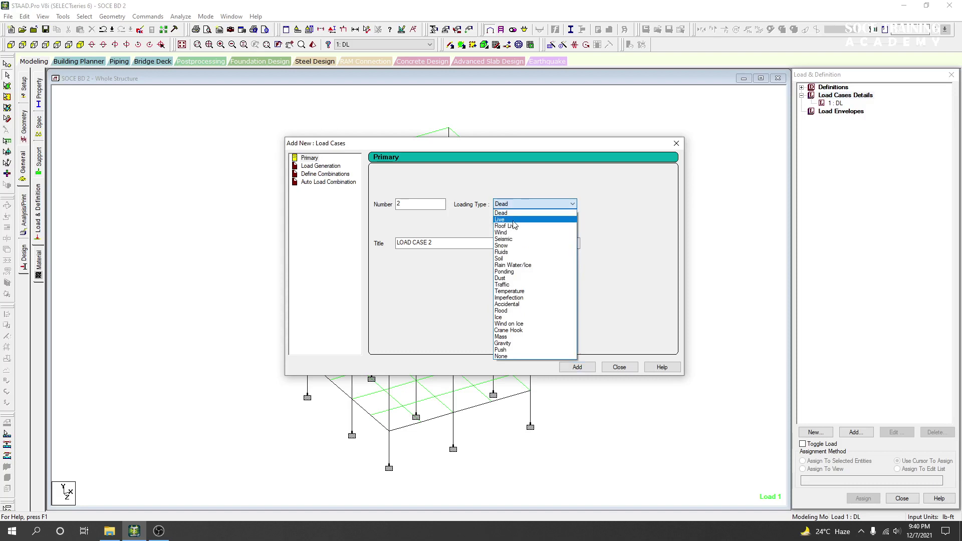
{"action": "left_click", "coordinate": [511, 219]}
{"action": "left_click_drag", "start_coordinate": [435, 244], "coordinate": [366, 246]}
{"action": "type", "text": "LLf"}
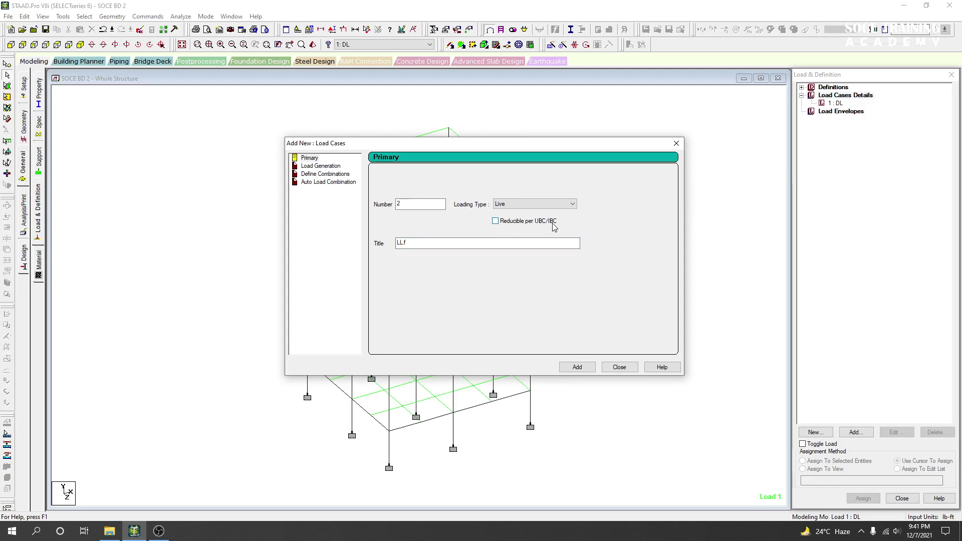
Step: Mark LL.f reducible per UBC/IBC and add it as load case 2
{"action": "left_click", "coordinate": [495, 222]}
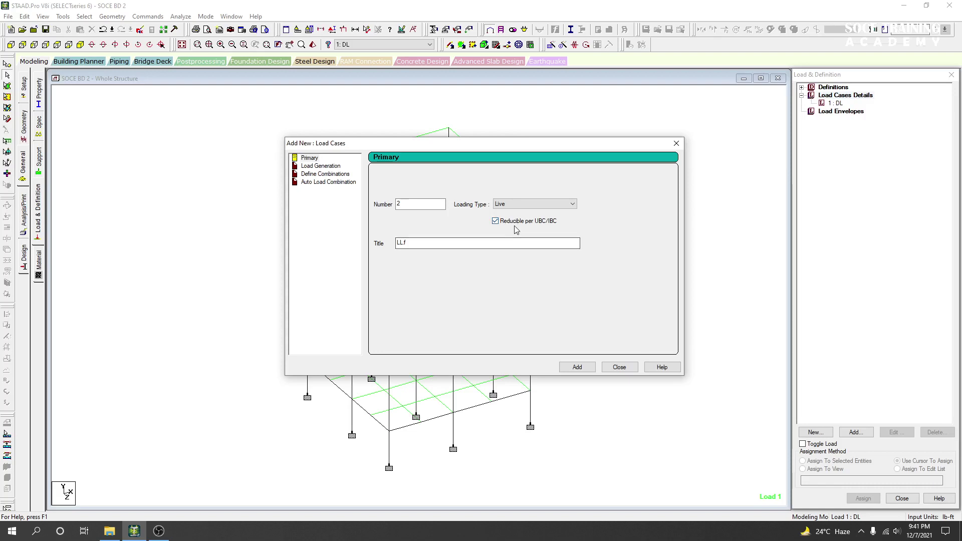
{"action": "left_click", "coordinate": [492, 239]}
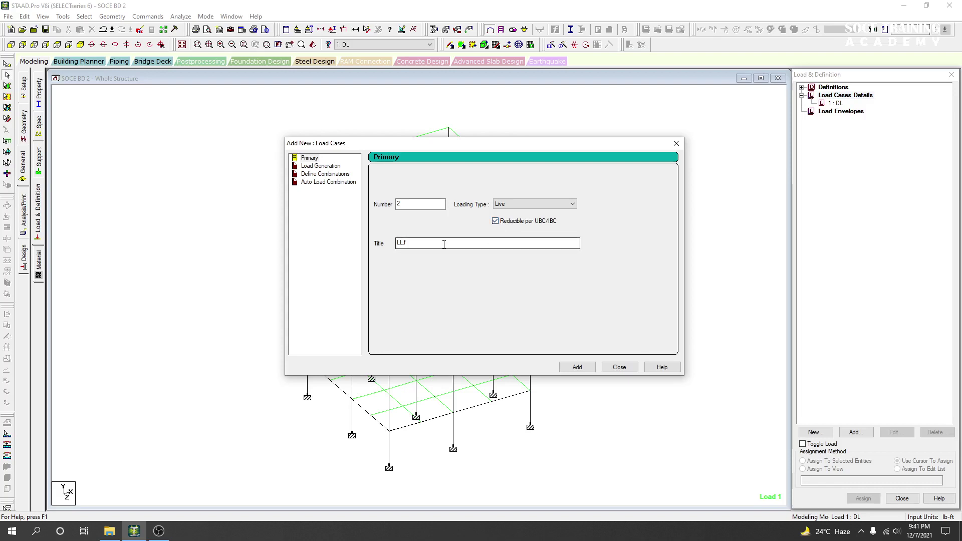
{"action": "left_click", "coordinate": [578, 367]}
Step: Set case 3 to Roof Live, retitle it LLr, and add it
{"action": "left_click", "coordinate": [534, 205]}
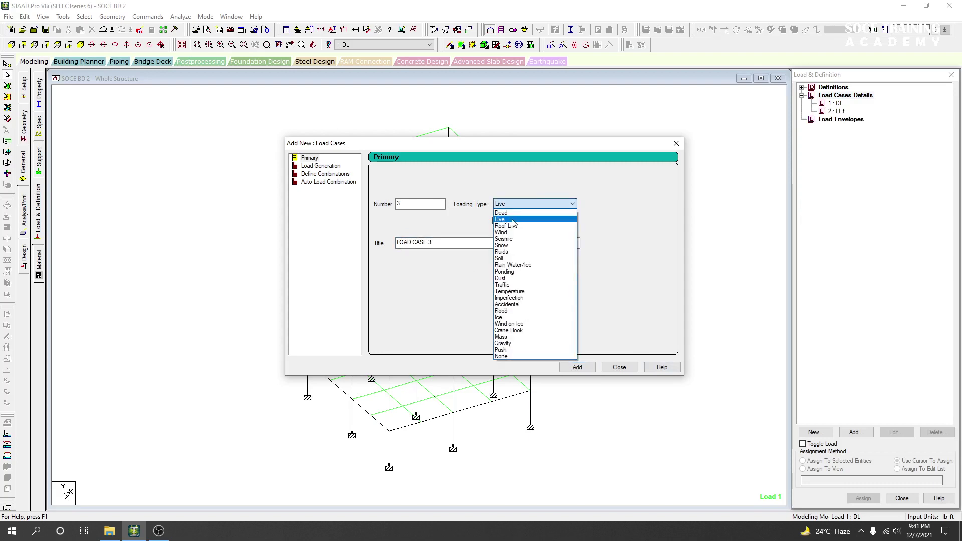
{"action": "left_click", "coordinate": [527, 226]}
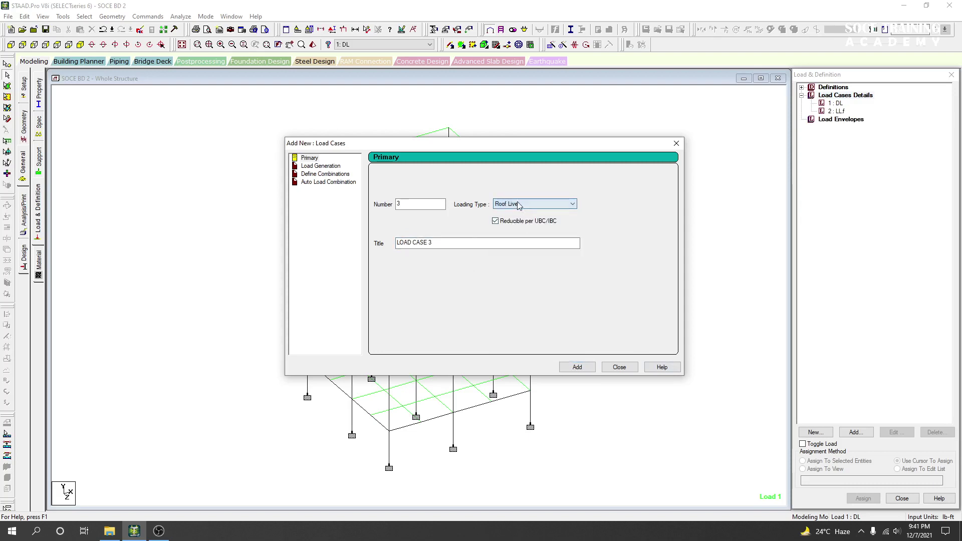
{"action": "left_click_drag", "start_coordinate": [441, 243], "coordinate": [396, 245]}
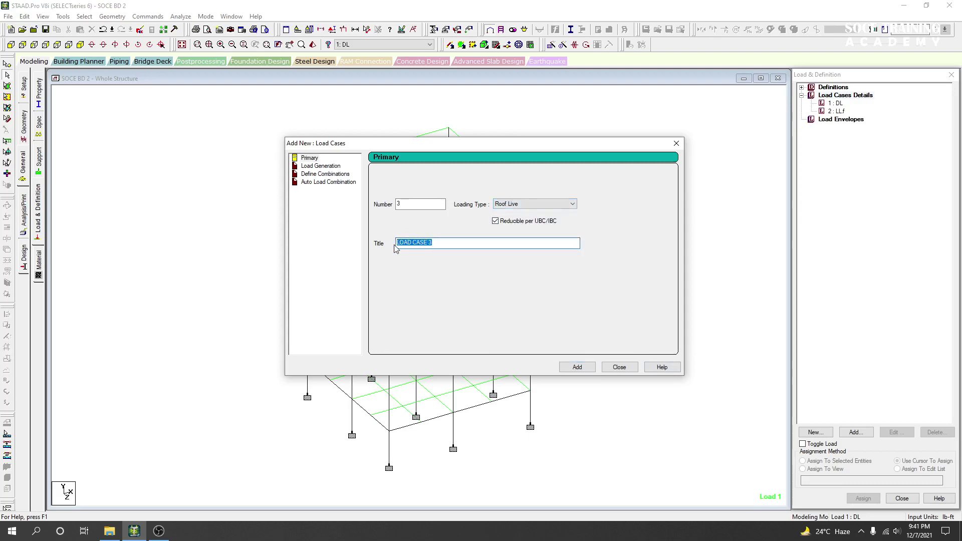
{"action": "type", "text": "LLr"}
{"action": "left_click", "coordinate": [577, 367]}
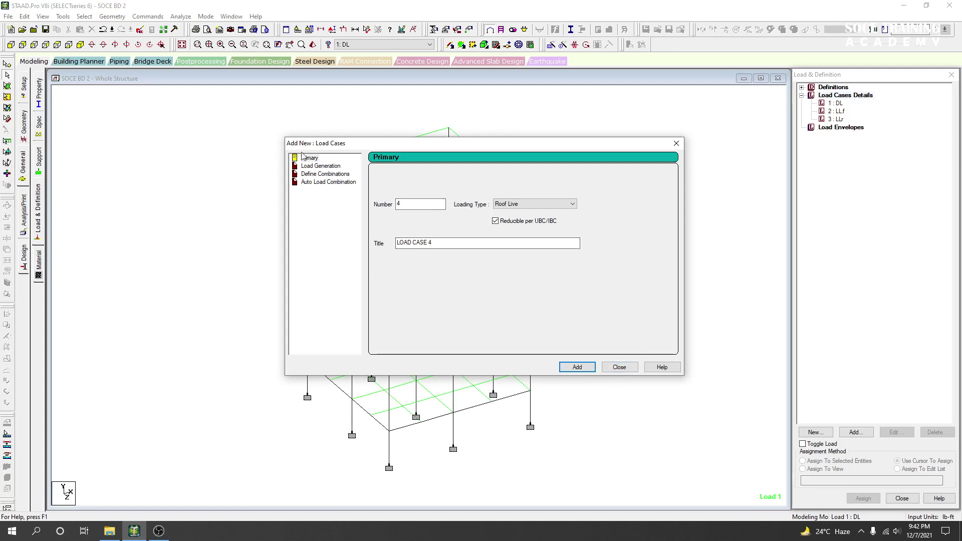
Step: Review the Auto Load Combination settings, keeping ACI code and Table1 category
{"action": "left_click", "coordinate": [314, 167]}
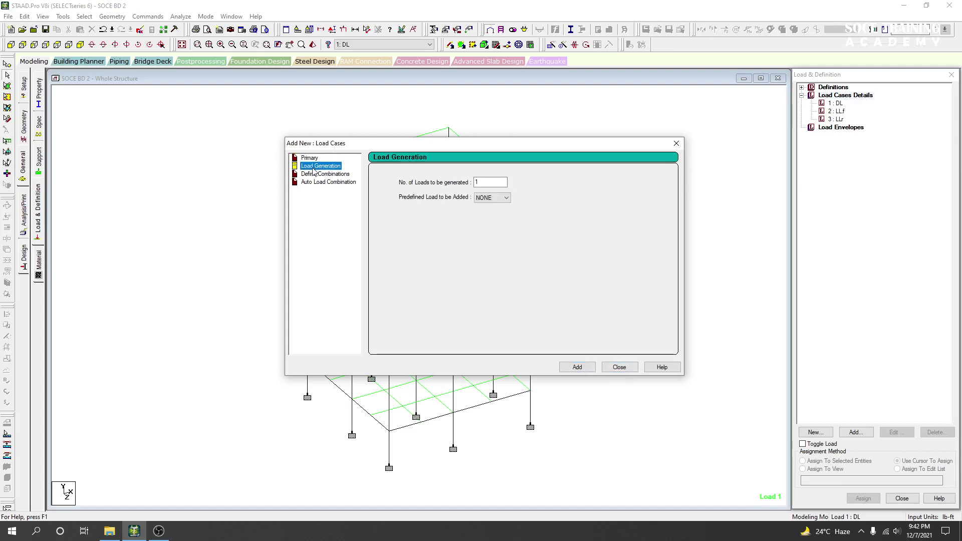
{"action": "left_click", "coordinate": [320, 175]}
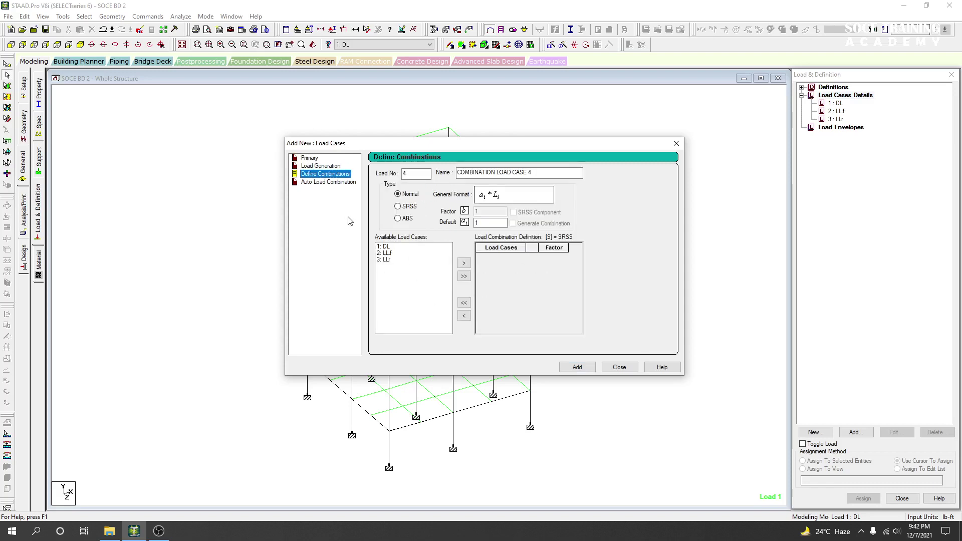
{"action": "left_click", "coordinate": [311, 182]}
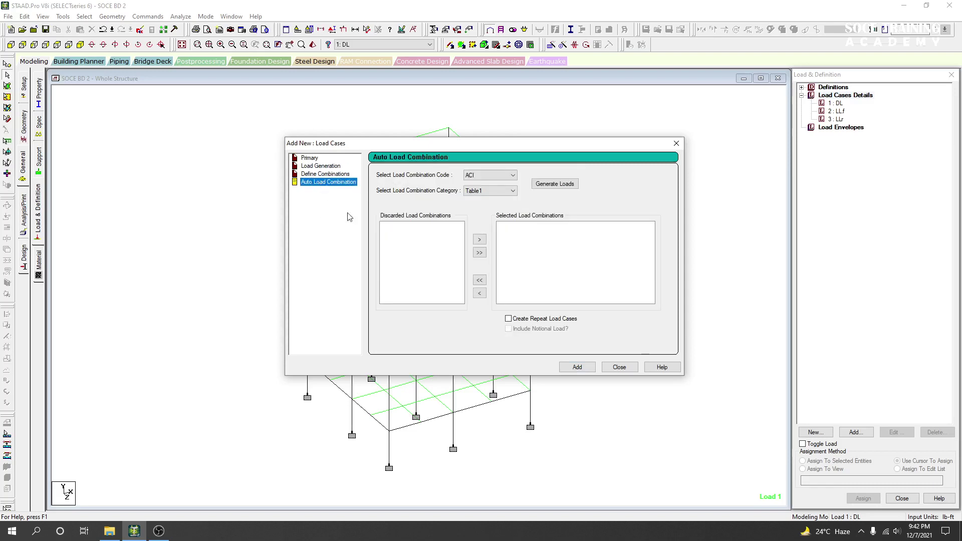
{"action": "left_click", "coordinate": [491, 175]}
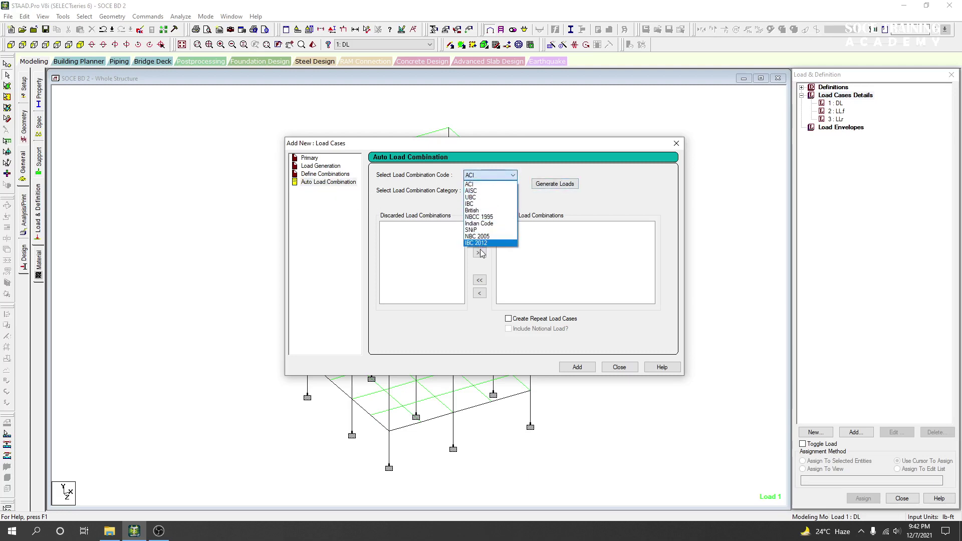
{"action": "left_click", "coordinate": [480, 184]}
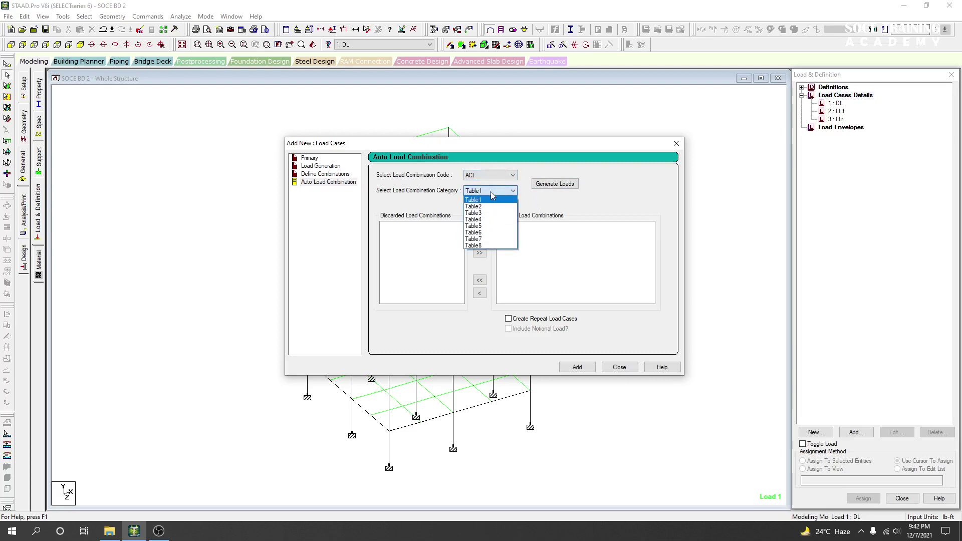
{"action": "left_click", "coordinate": [424, 202]}
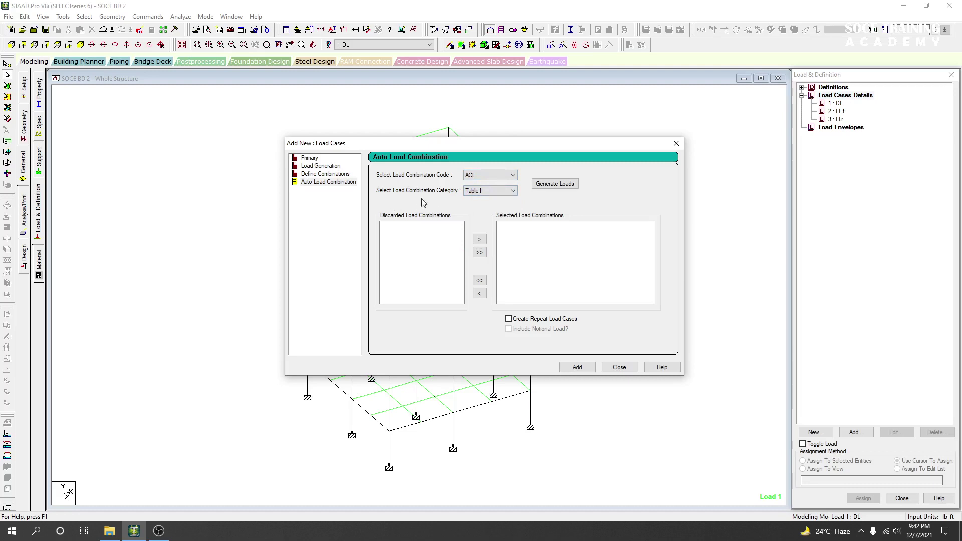
Step: Close the Load Cases dialog and minimize OBS Studio out of the way
{"action": "left_click", "coordinate": [619, 368]}
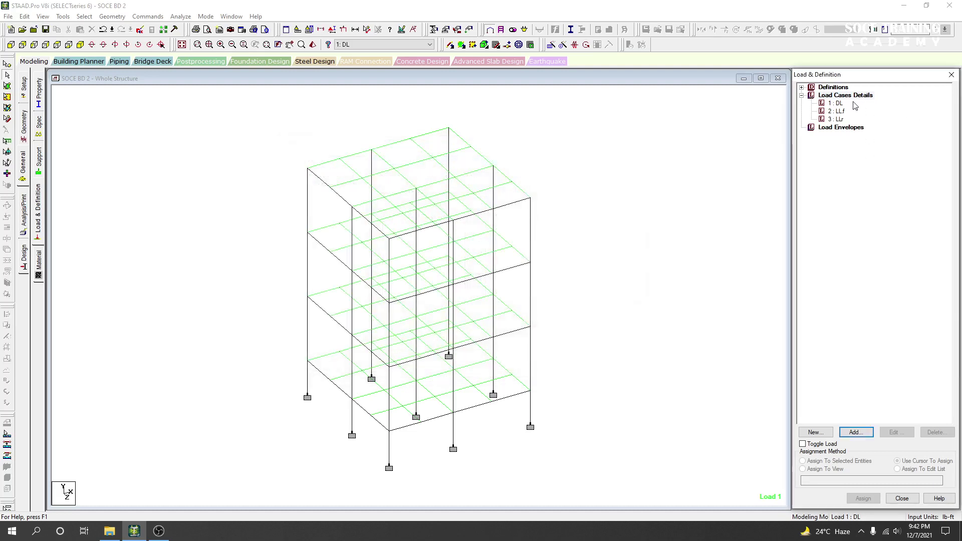
{"action": "left_click", "coordinate": [599, 323]}
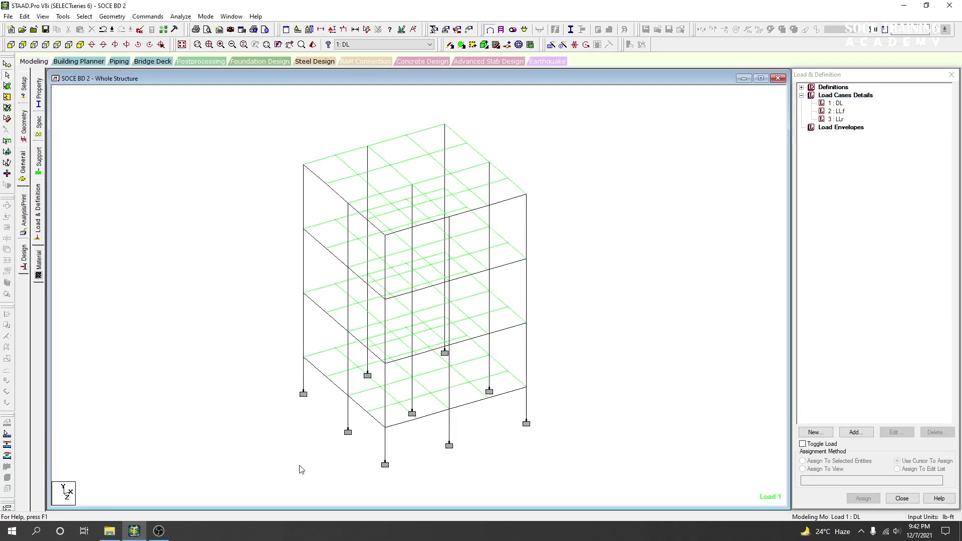
{"action": "left_click", "coordinate": [159, 531]}
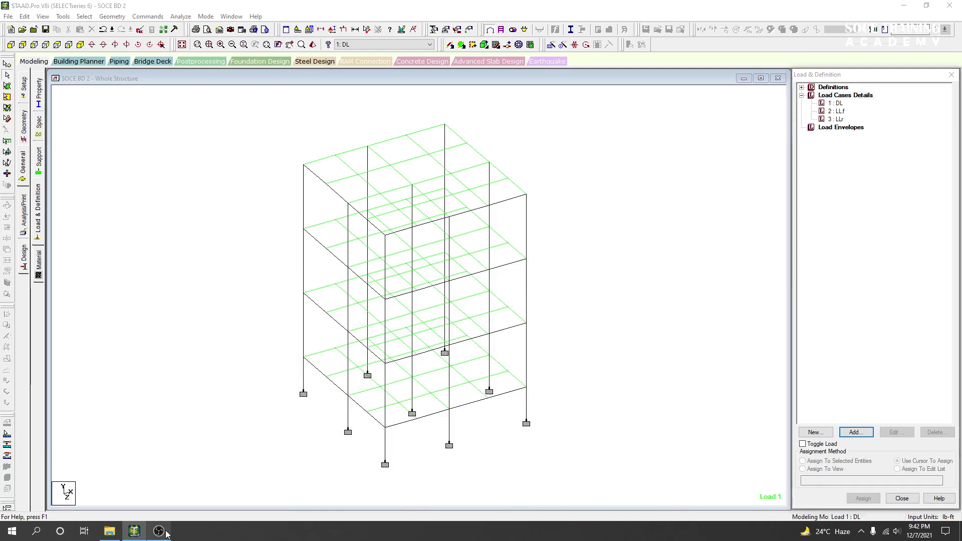
{"action": "left_click", "coordinate": [158, 531]}
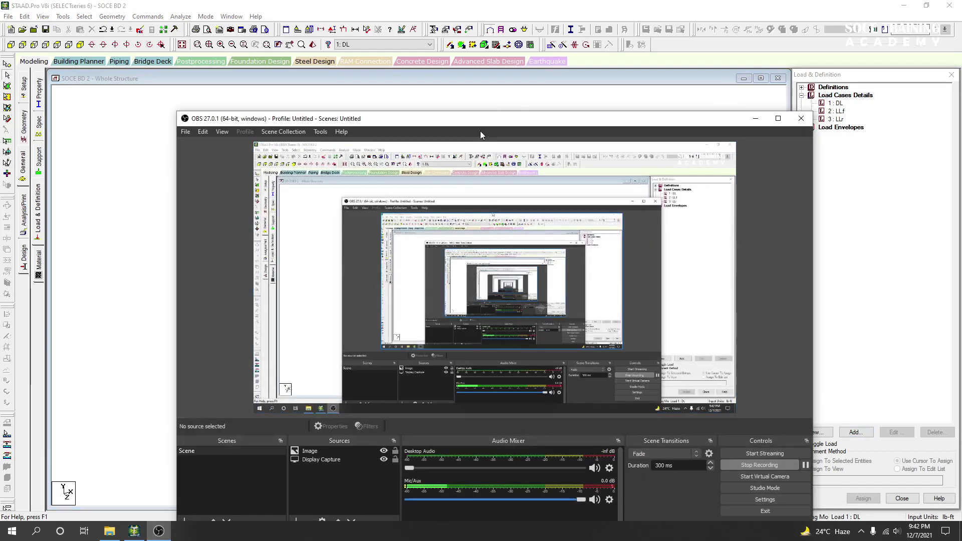
{"action": "left_click_drag", "start_coordinate": [498, 121], "coordinate": [485, 62]}
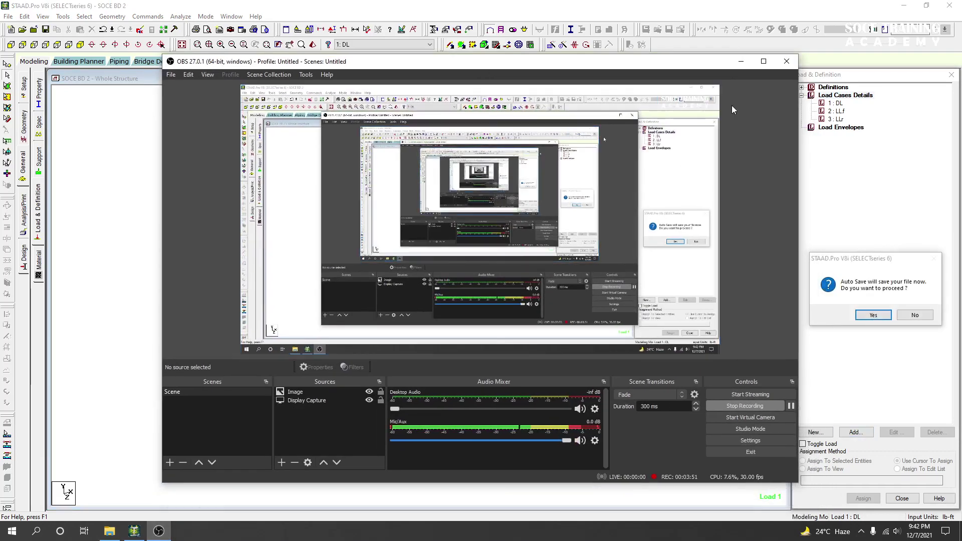
{"action": "left_click", "coordinate": [743, 65]}
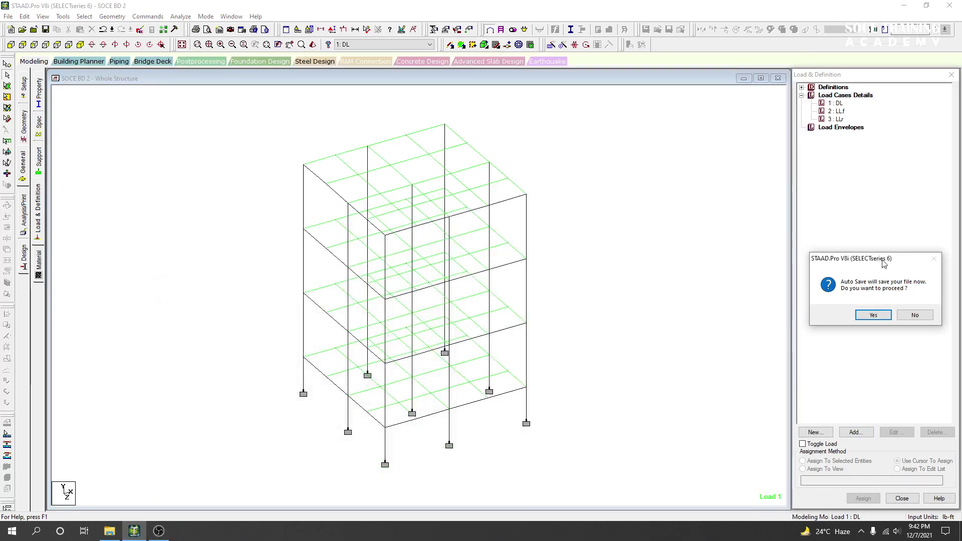
Step: Accept Auto Save, save the model, and select load case 1 : DL
{"action": "left_click_drag", "start_coordinate": [878, 264], "coordinate": [635, 249]}
{"action": "left_click", "coordinate": [630, 299]}
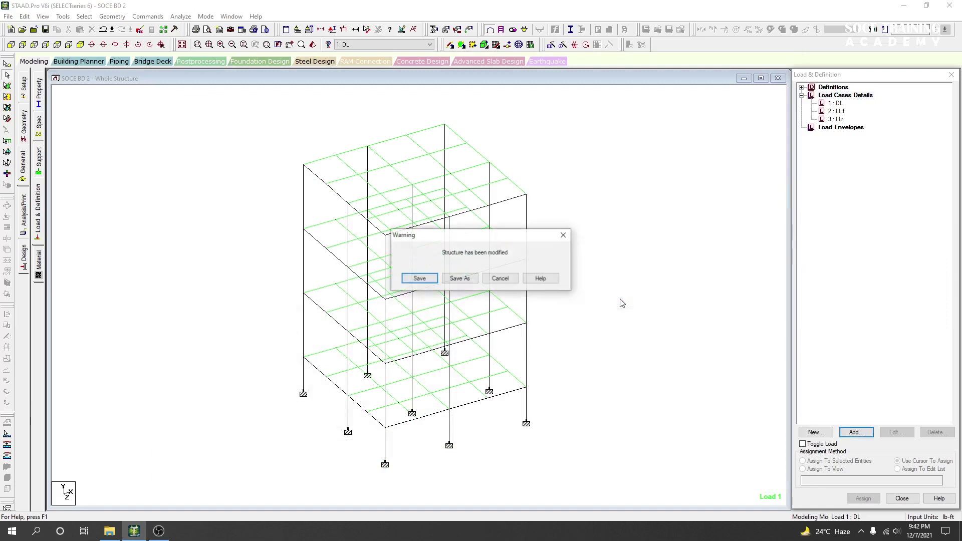
{"action": "left_click", "coordinate": [433, 284]}
{"action": "left_click", "coordinate": [836, 104]}
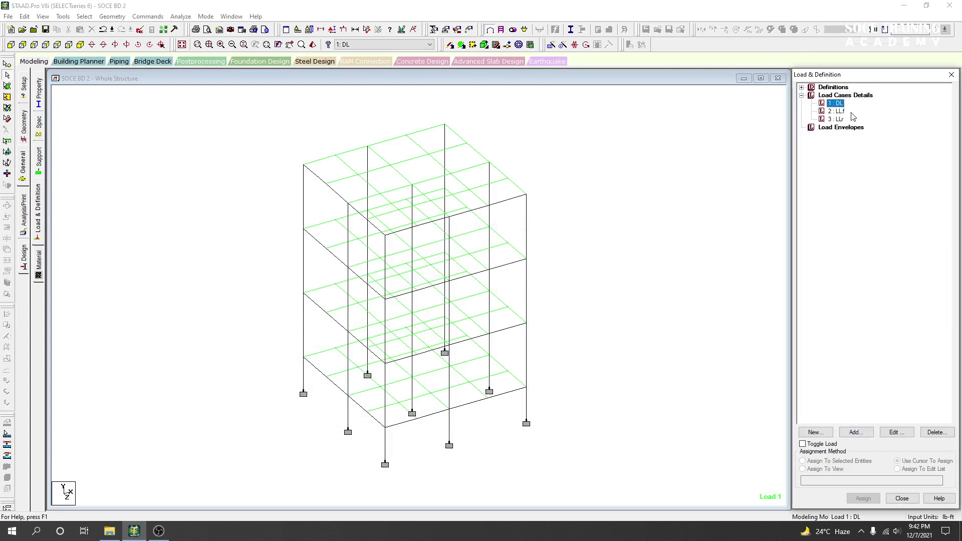
Step: Open the load items dialog for DL and choose Selfweight Load
{"action": "left_click", "coordinate": [853, 433]}
{"action": "left_click_drag", "start_coordinate": [394, 104], "coordinate": [421, 101]}
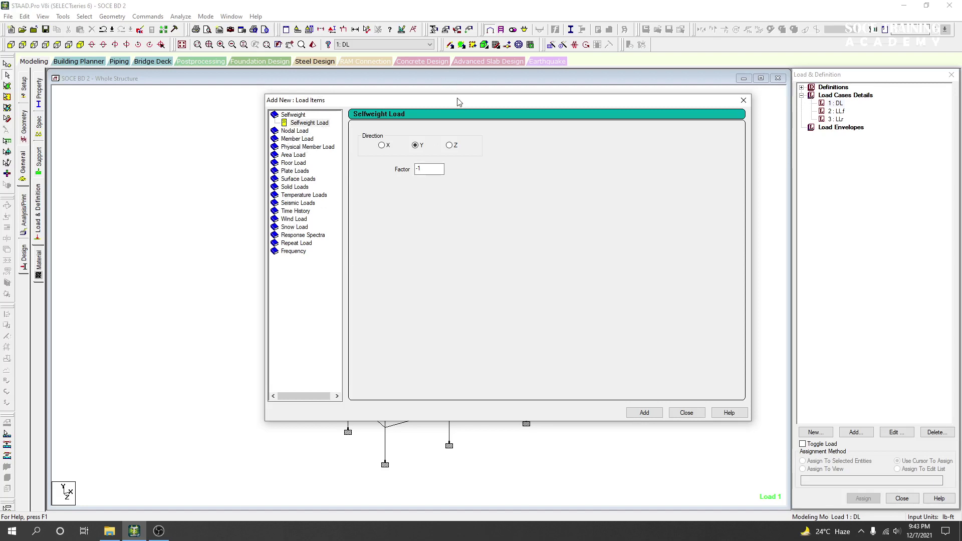
{"action": "left_click_drag", "start_coordinate": [458, 103], "coordinate": [459, 136]}
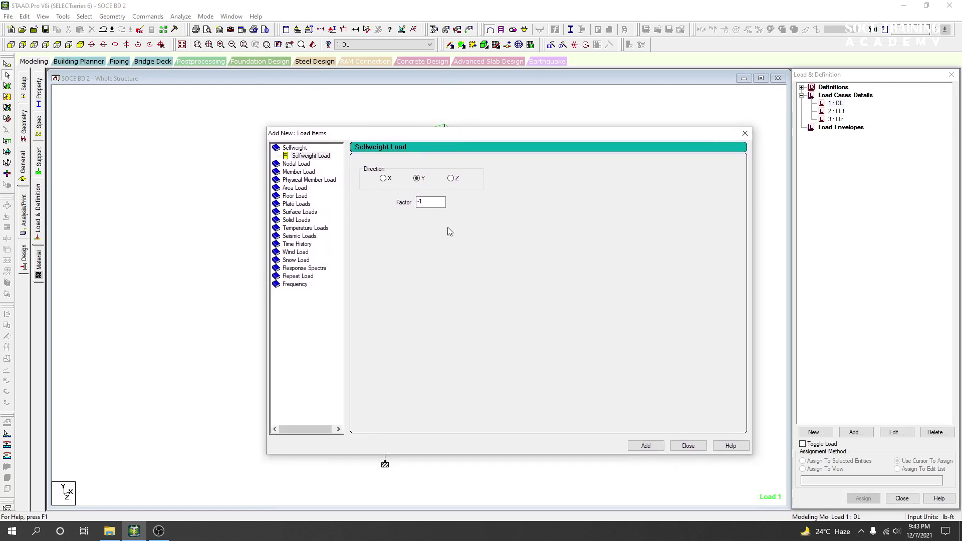
{"action": "left_click", "coordinate": [312, 160]}
{"action": "left_click_drag", "start_coordinate": [386, 132], "coordinate": [664, 152]}
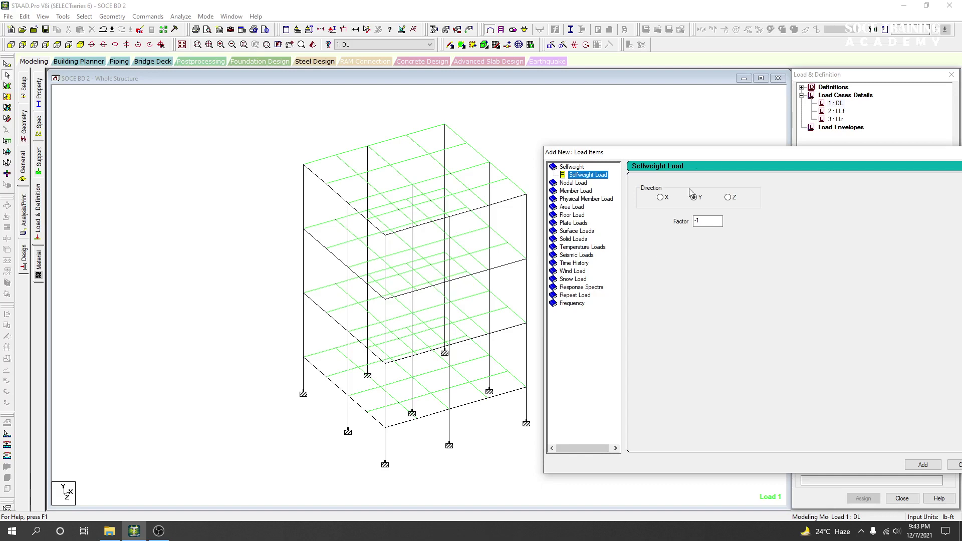
{"action": "left_click_drag", "start_coordinate": [695, 157], "coordinate": [677, 150]}
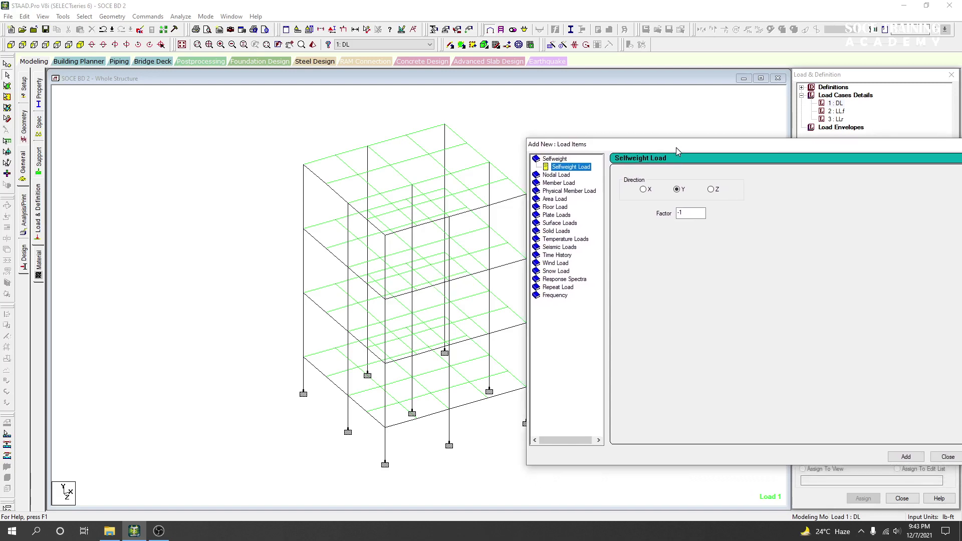
Step: Add a selfweight load in direction Y with factor -1 to DL
{"action": "left_click", "coordinate": [692, 212]}
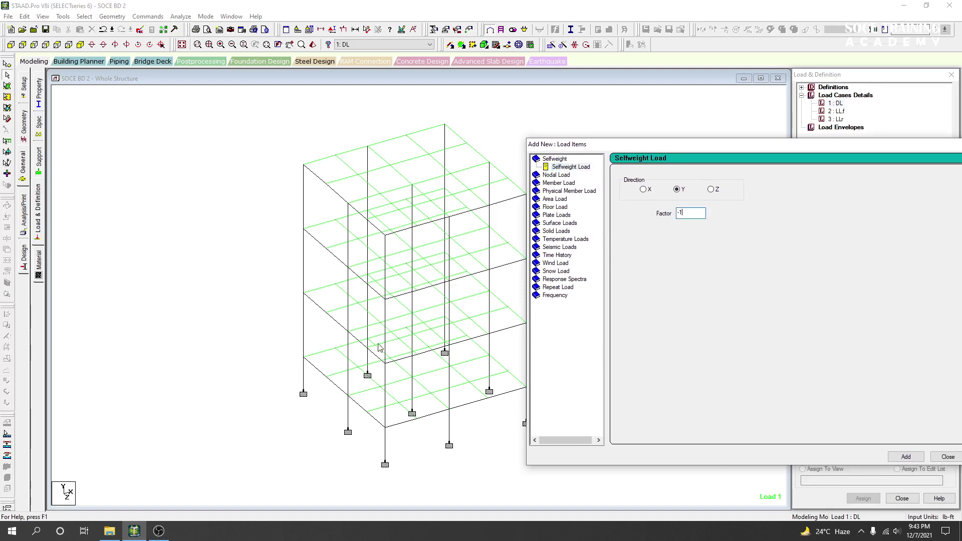
{"action": "middle_click_drag", "start_coordinate": [405, 357], "coordinate": [344, 362]}
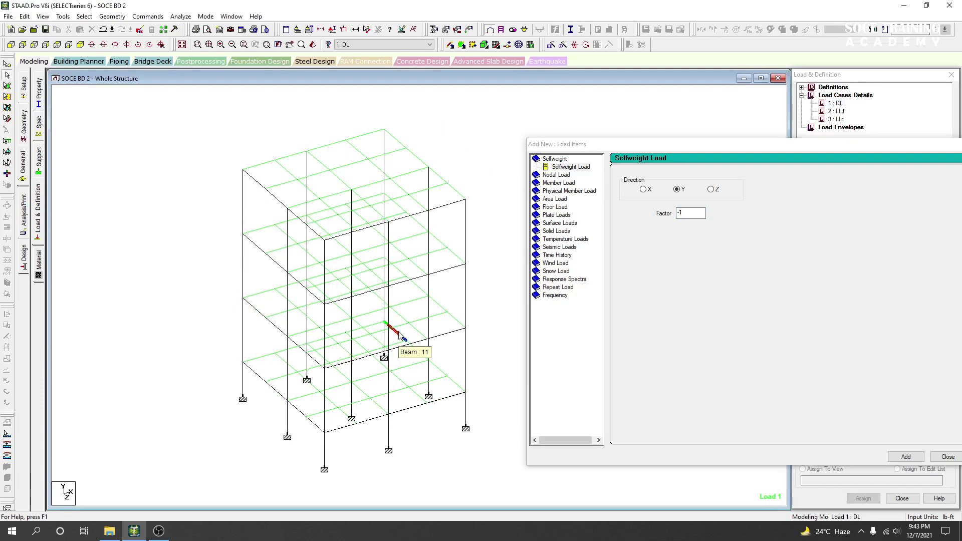
{"action": "left_click", "coordinate": [683, 212]}
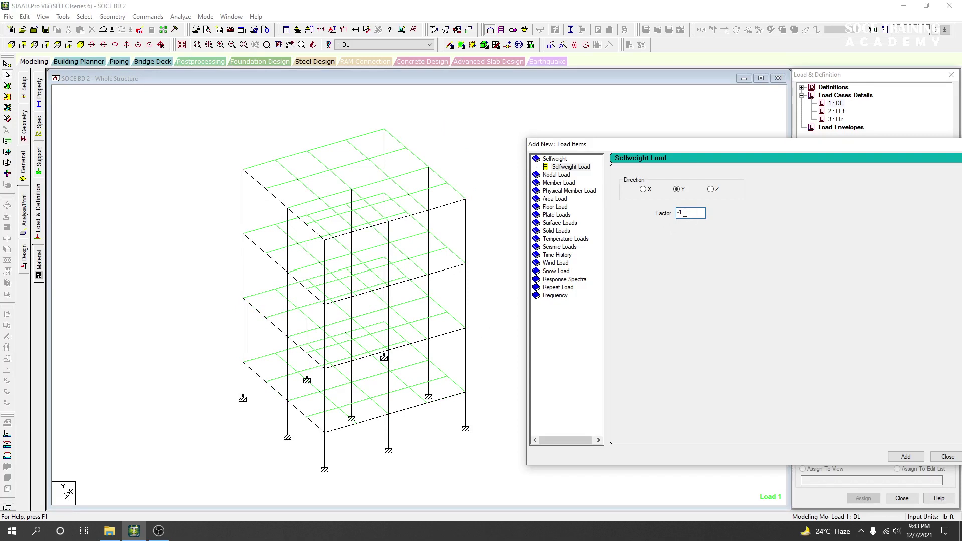
{"action": "type", "text": "-1"}
{"action": "left_click_drag", "start_coordinate": [770, 149], "coordinate": [736, 144]}
{"action": "left_click_drag", "start_coordinate": [804, 142], "coordinate": [566, 164]}
{"action": "left_click", "coordinate": [633, 474]}
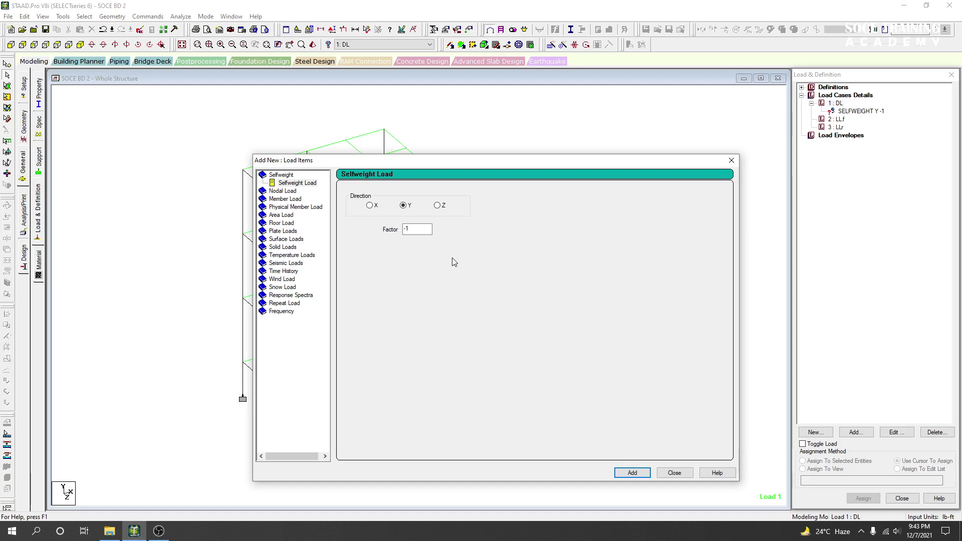
Step: Open the Member Load Uniform Force form and position the dialog beside the frame
{"action": "left_click", "coordinate": [282, 193]}
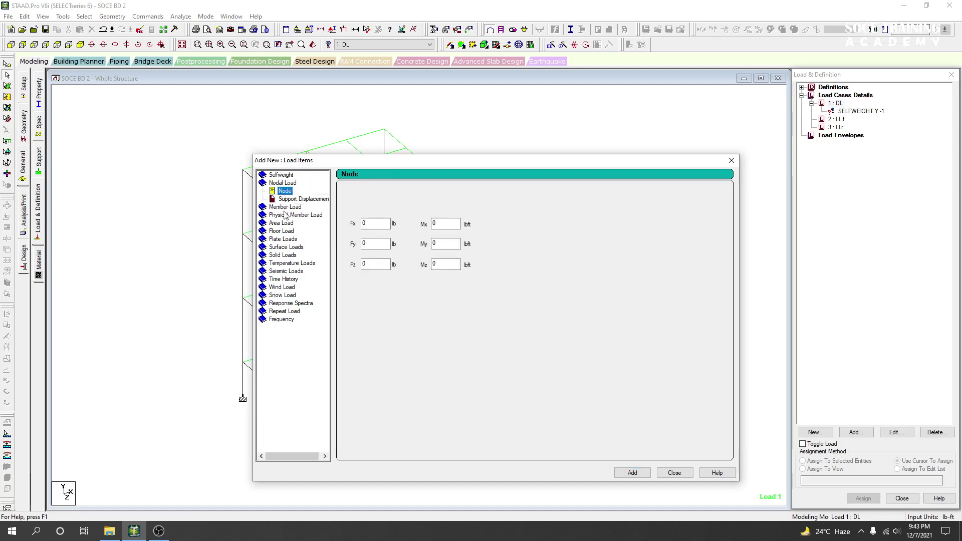
{"action": "left_click", "coordinate": [285, 208]}
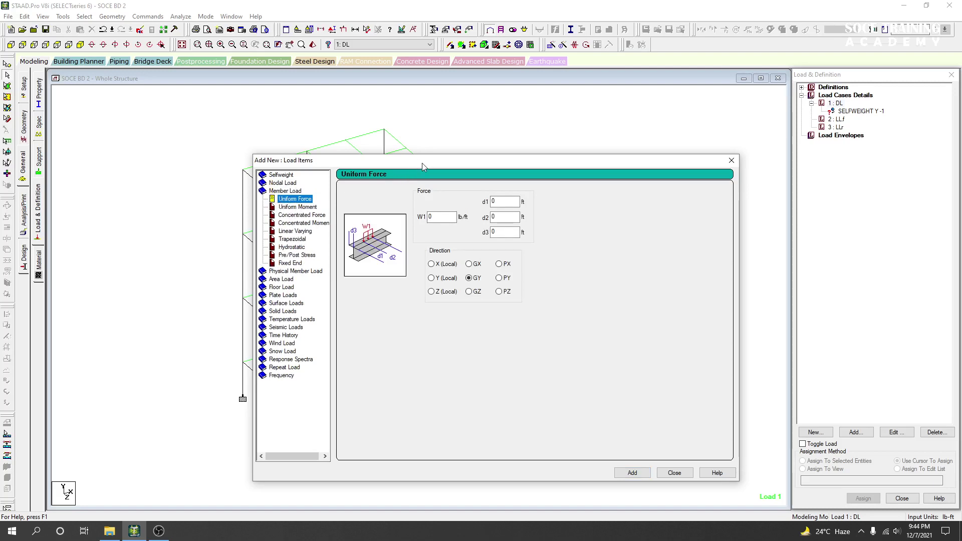
{"action": "left_click_drag", "start_coordinate": [420, 162], "coordinate": [422, 163]}
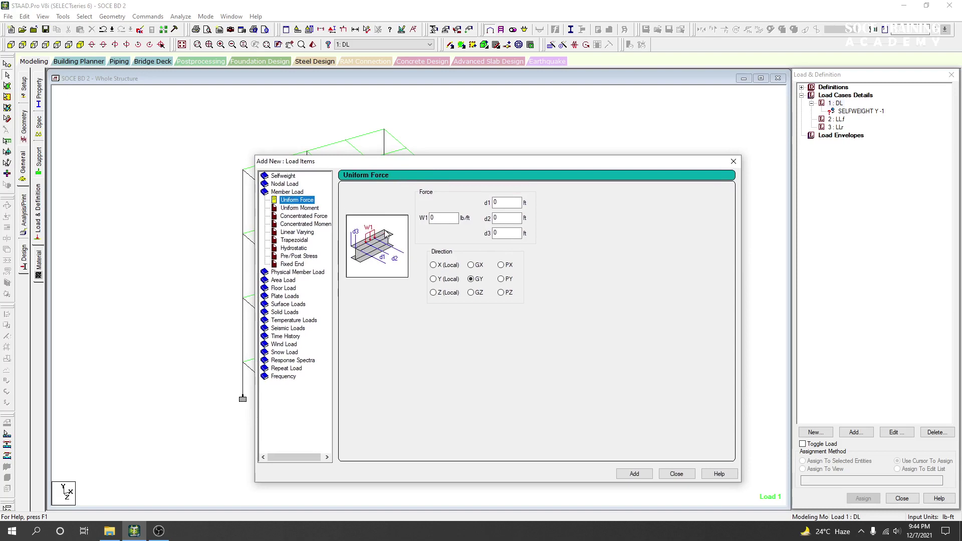
{"action": "left_click_drag", "start_coordinate": [420, 163], "coordinate": [410, 243]}
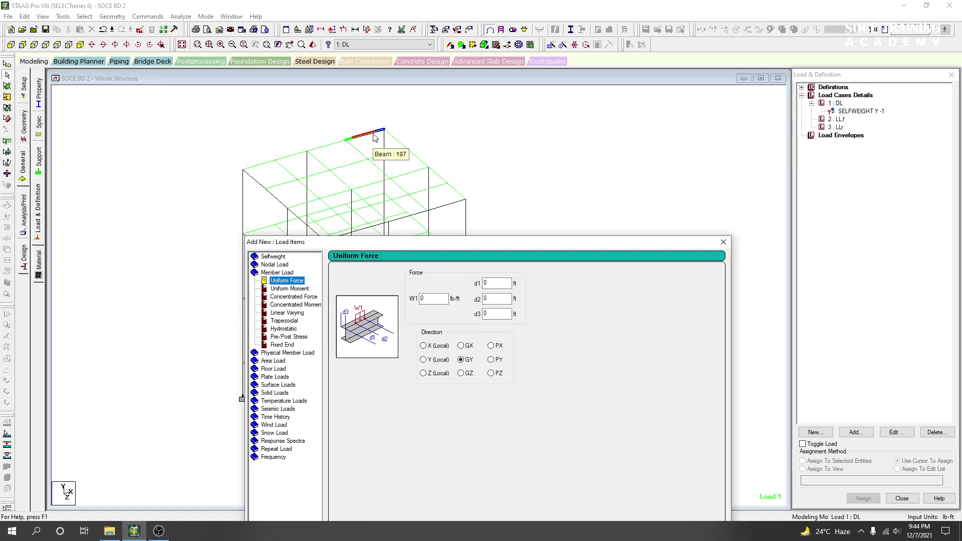
{"action": "left_click_drag", "start_coordinate": [453, 243], "coordinate": [459, 239]}
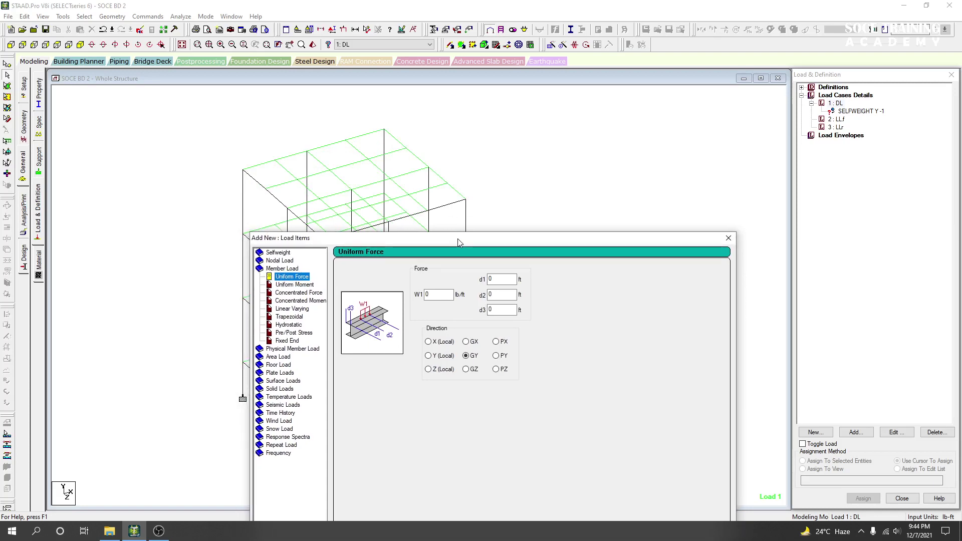
{"action": "left_click_drag", "start_coordinate": [459, 239], "coordinate": [474, 223]}
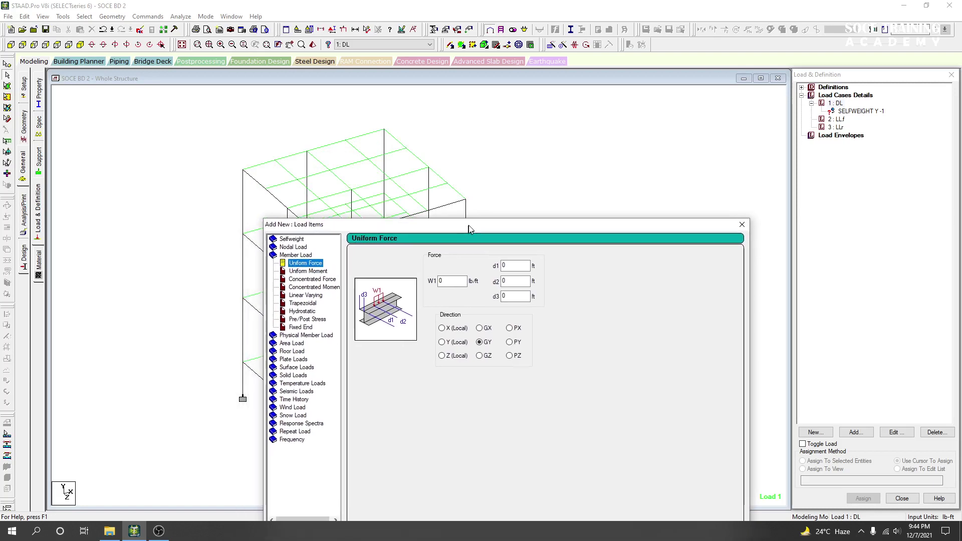
Step: Add a W1 = -500 lb/ft uniform force in GY to DL, then pick Area Load
{"action": "double_click", "coordinate": [454, 278]}
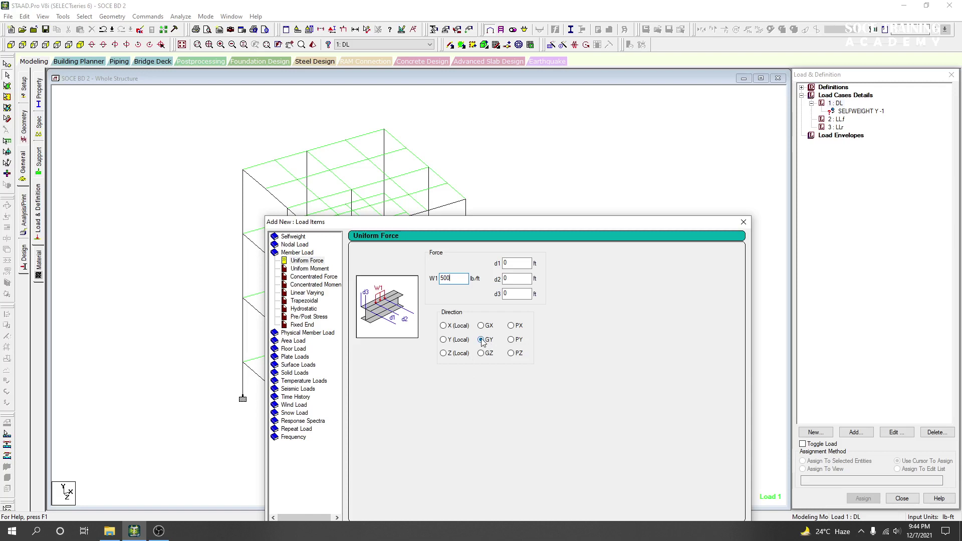
{"action": "type", "text": "500"}
{"action": "mouse_move", "coordinate": [497, 229]}
{"action": "left_mouse_down"}
{"action": "mouse_move", "coordinate": [494, 137]}
{"action": "mouse_move", "coordinate": [497, 160]}
{"action": "left_mouse_up"}
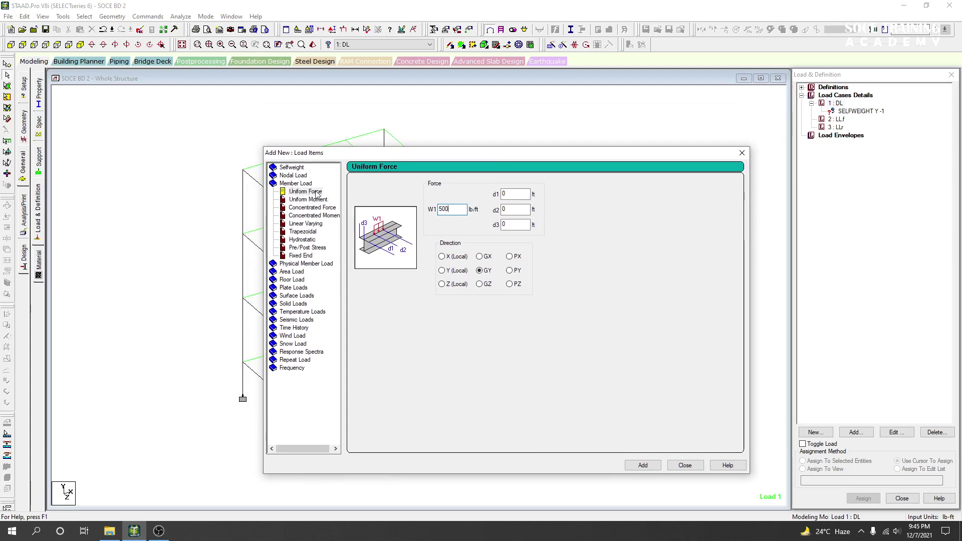
{"action": "left_click", "coordinate": [642, 466]}
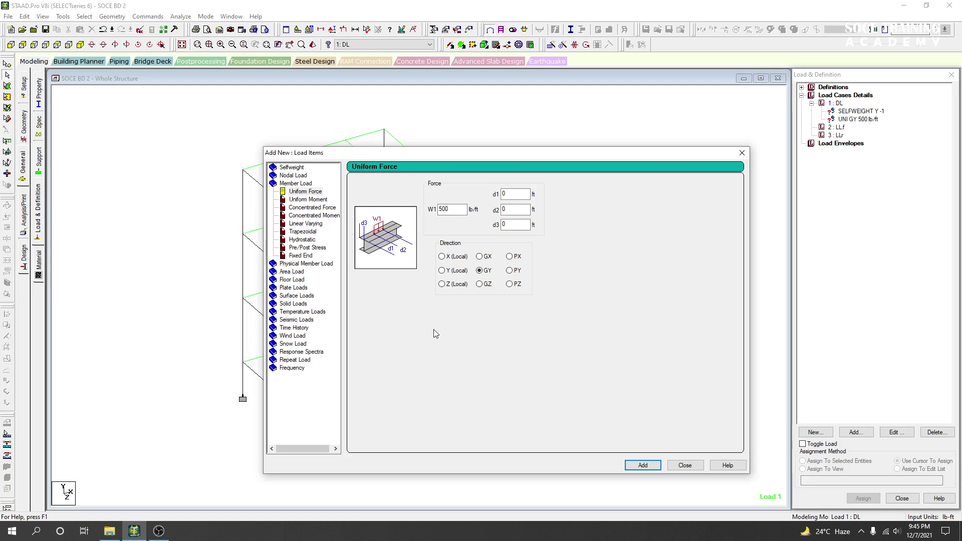
{"action": "left_click", "coordinate": [289, 272]}
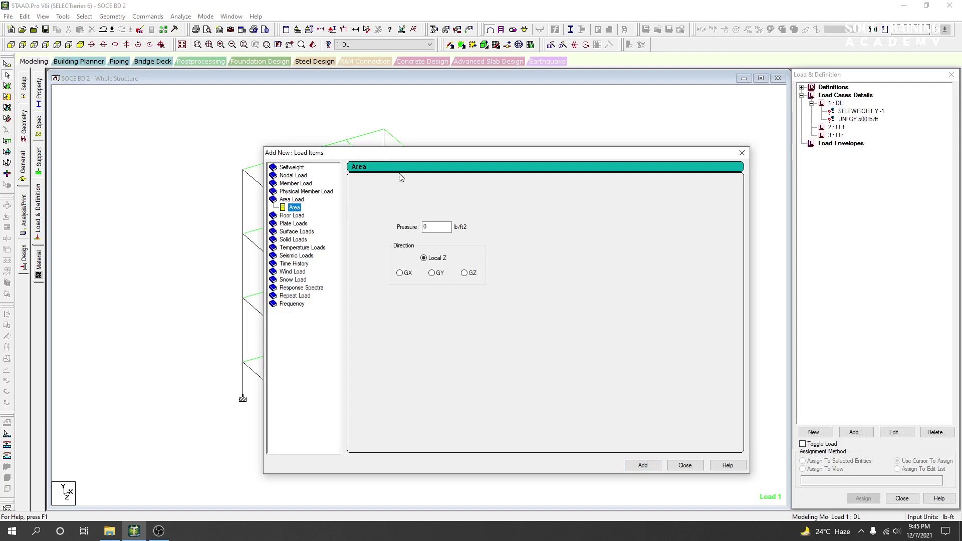
Step: Move the Add New: Load Items window aside to reveal the frame and open the floor load form
{"action": "left_click_drag", "start_coordinate": [416, 155], "coordinate": [504, 192]}
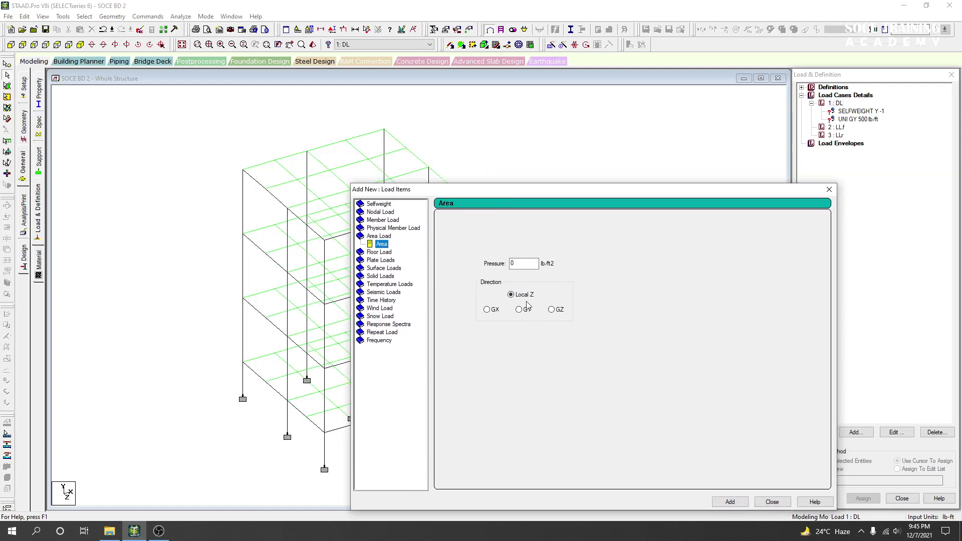
{"action": "left_click_drag", "start_coordinate": [438, 193], "coordinate": [477, 196]}
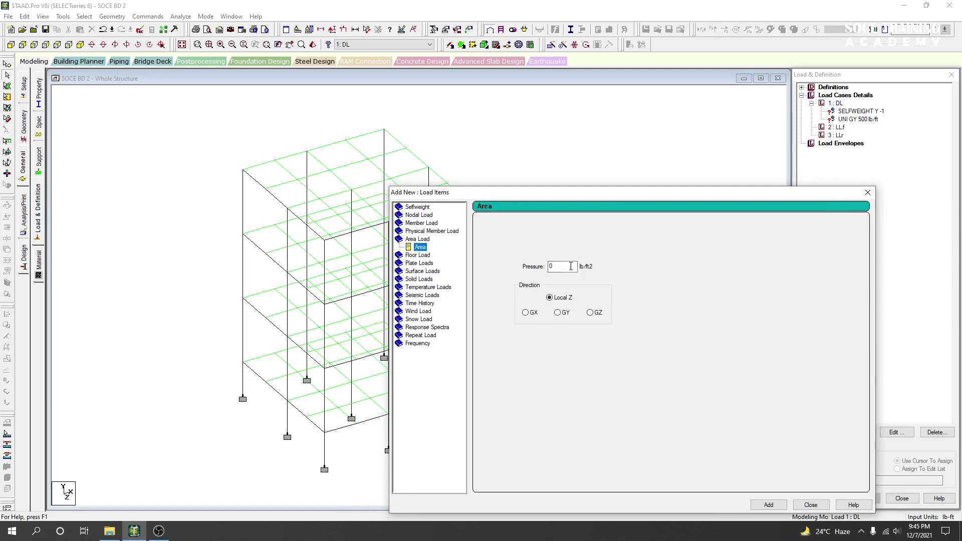
{"action": "key", "text": "Tab"}
{"action": "type", "text": "25"}
{"action": "left_click", "coordinate": [420, 257]}
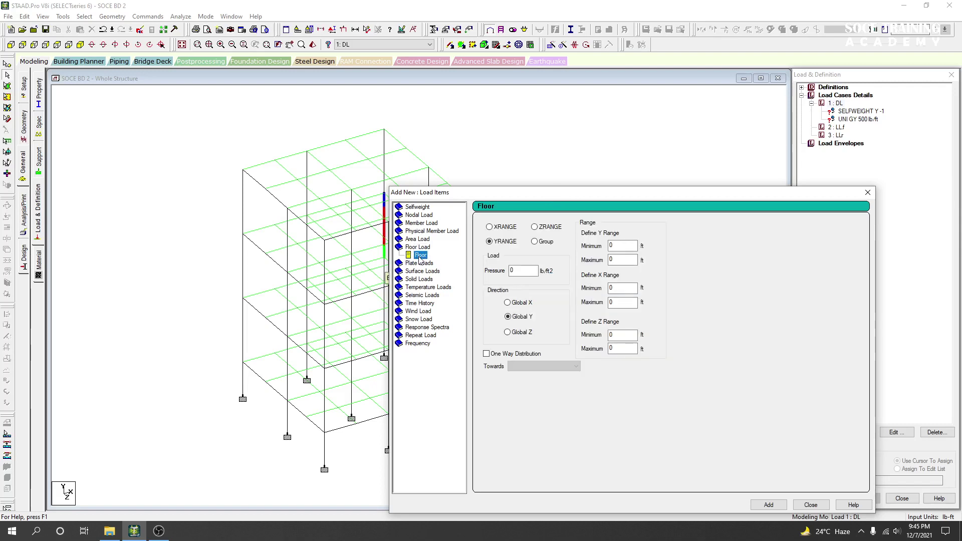
Step: Add a 25 lb/ft² area load to DL and begin editing the pressure value
{"action": "left_click_drag", "start_coordinate": [507, 194], "coordinate": [588, 163]}
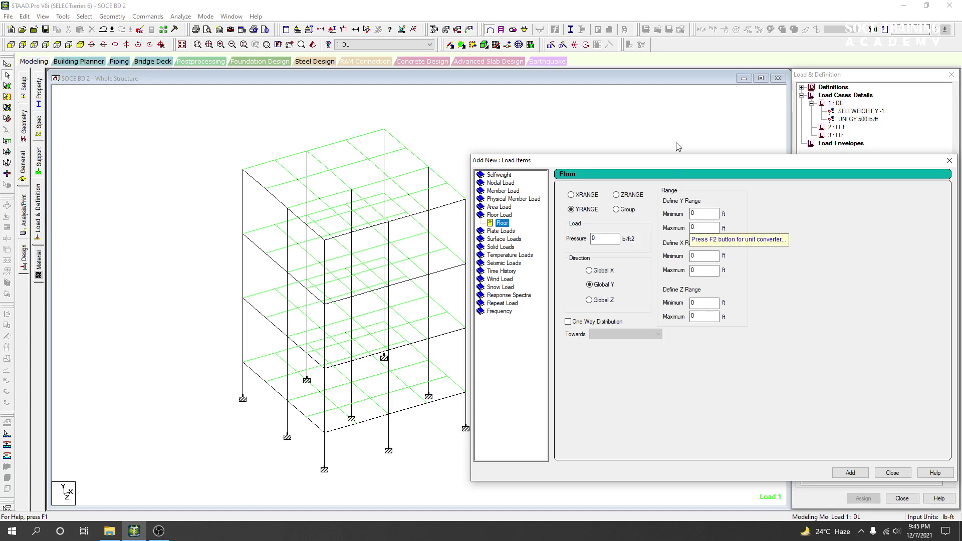
{"action": "left_click_drag", "start_coordinate": [567, 160], "coordinate": [468, 178]}
{"action": "left_click", "coordinate": [400, 225]}
{"action": "type", "text": "25"}
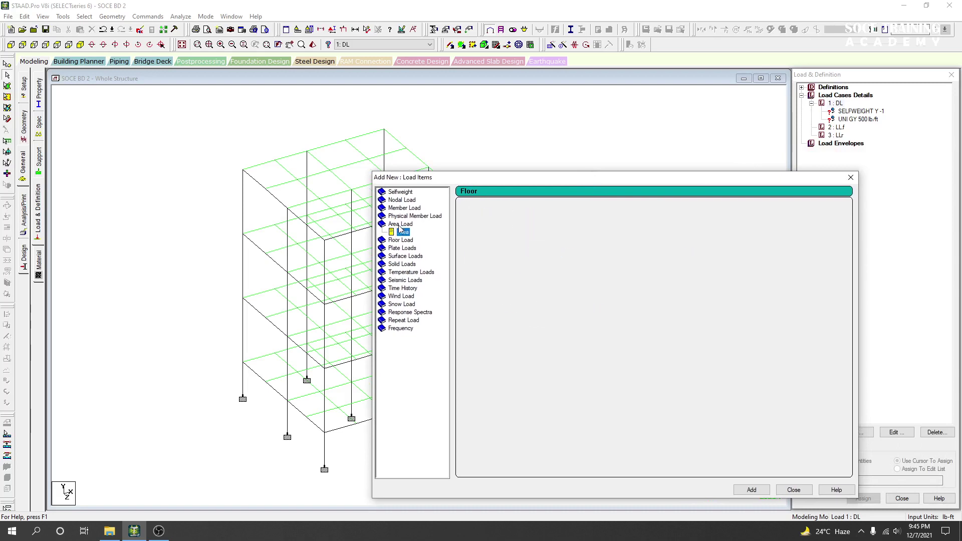
{"action": "left_click", "coordinate": [754, 490]}
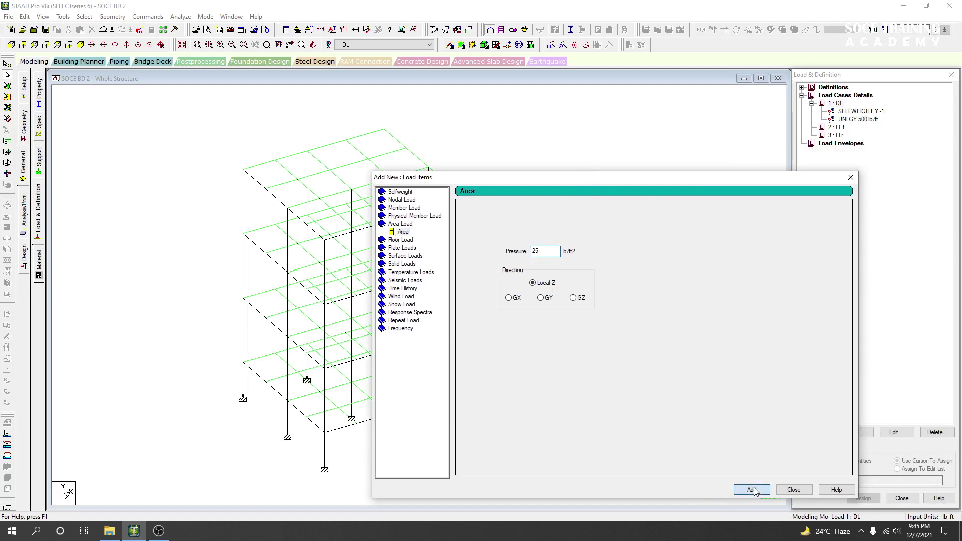
{"action": "left_click", "coordinate": [534, 250]}
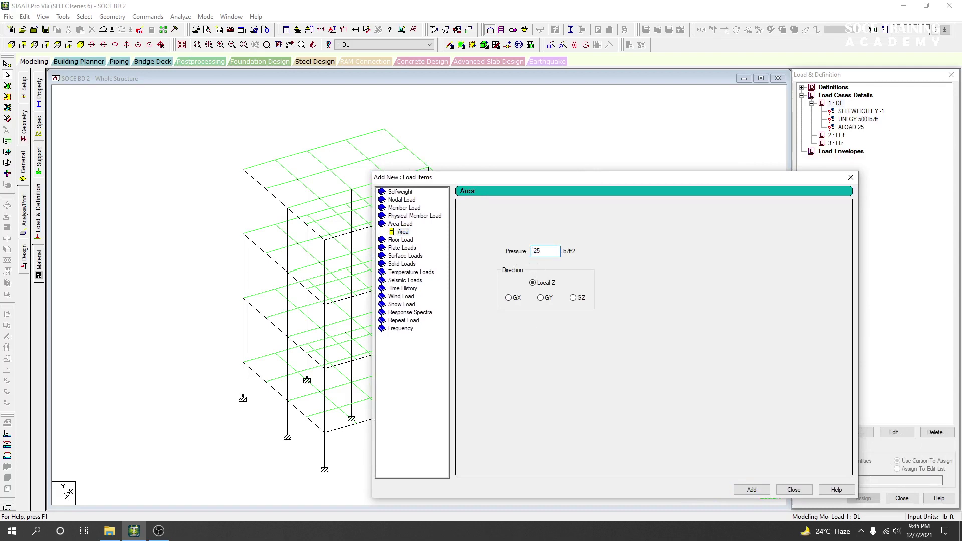
Step: Add the -25 lb/ft² area load to DL and delete the ALOAD 25 entry
{"action": "left_click", "coordinate": [759, 496]}
{"action": "left_click", "coordinate": [794, 490]}
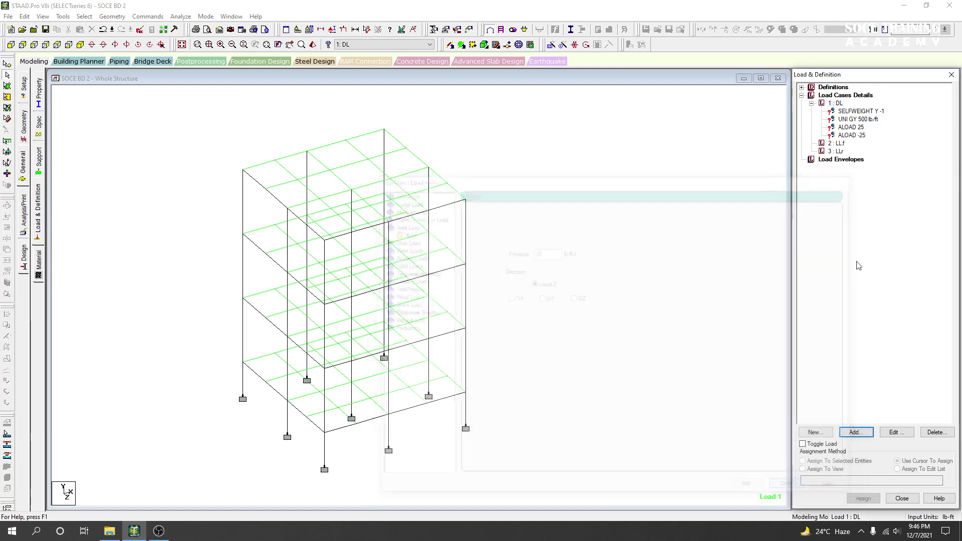
{"action": "left_click", "coordinate": [851, 128]}
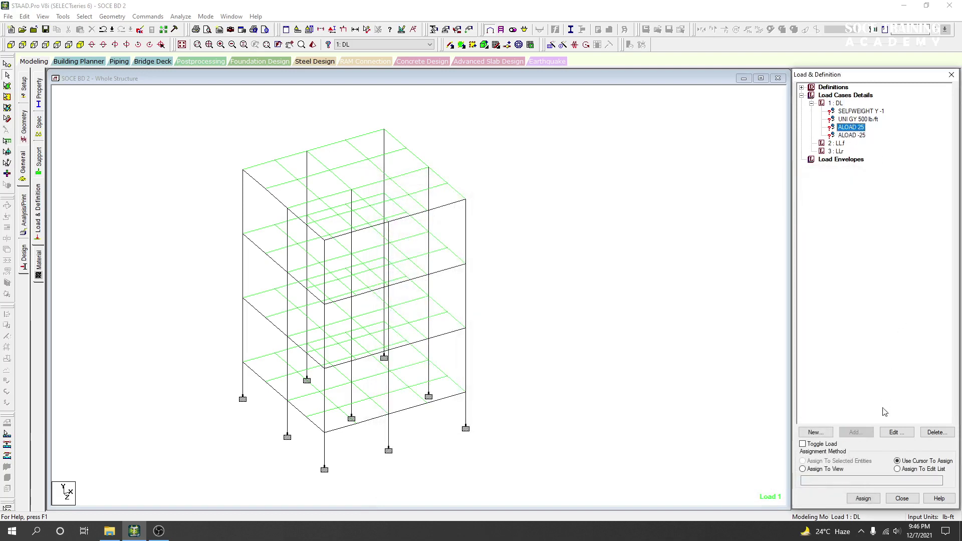
{"action": "left_click", "coordinate": [932, 433]}
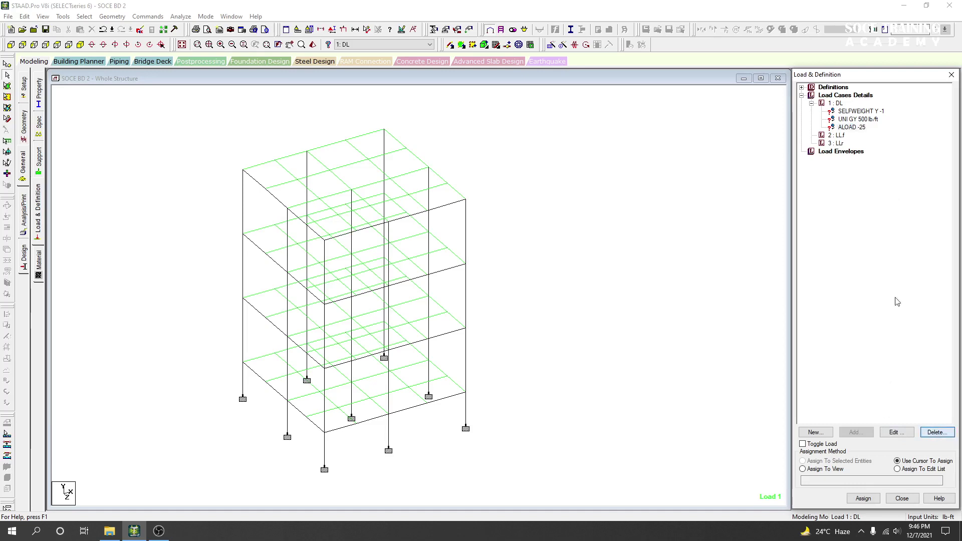
Step: Change the DL uniform beam load UNI GY W1 from 500 to -500 lb/ft
{"action": "double_click", "coordinate": [858, 120]}
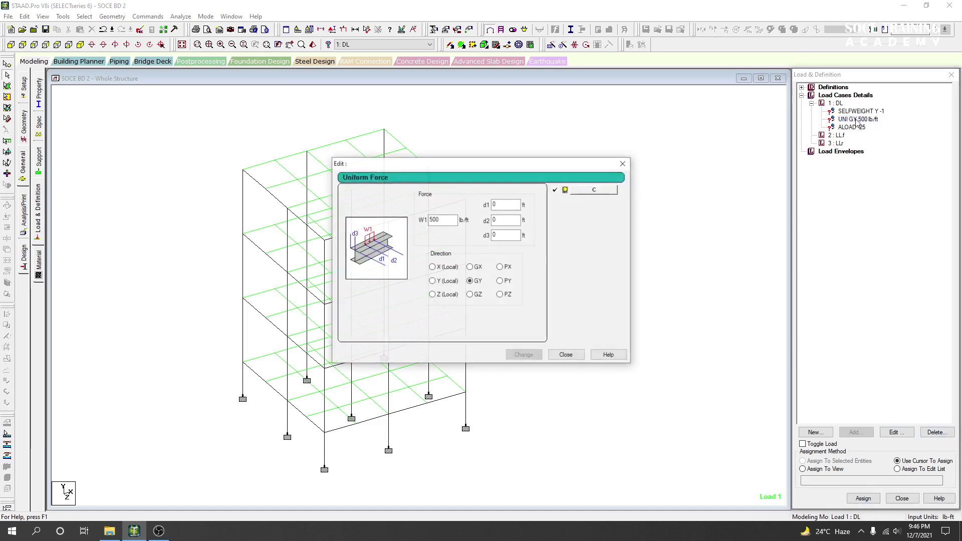
{"action": "left_click", "coordinate": [434, 220]}
{"action": "left_click", "coordinate": [429, 219]}
{"action": "type", "text": "-"}
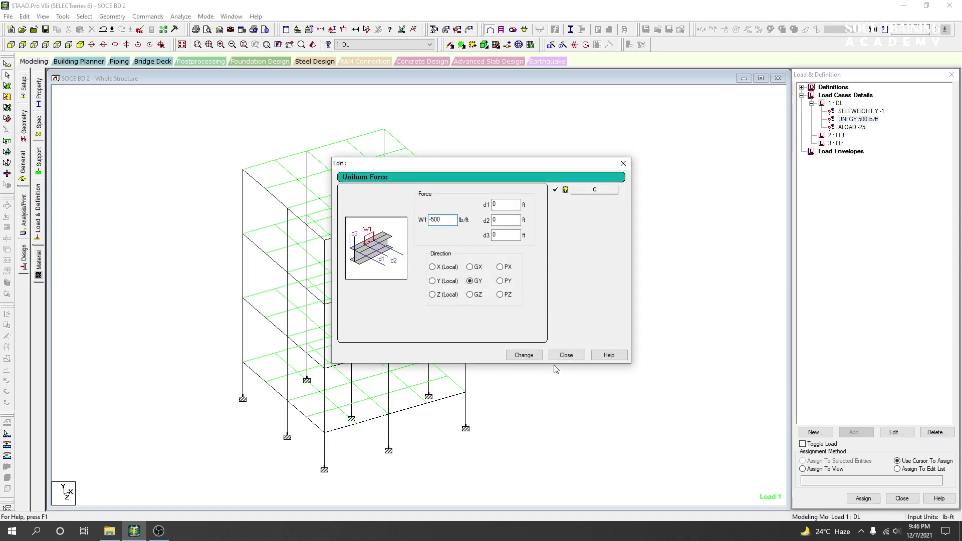
{"action": "left_click", "coordinate": [529, 357]}
{"action": "left_click", "coordinate": [567, 357]}
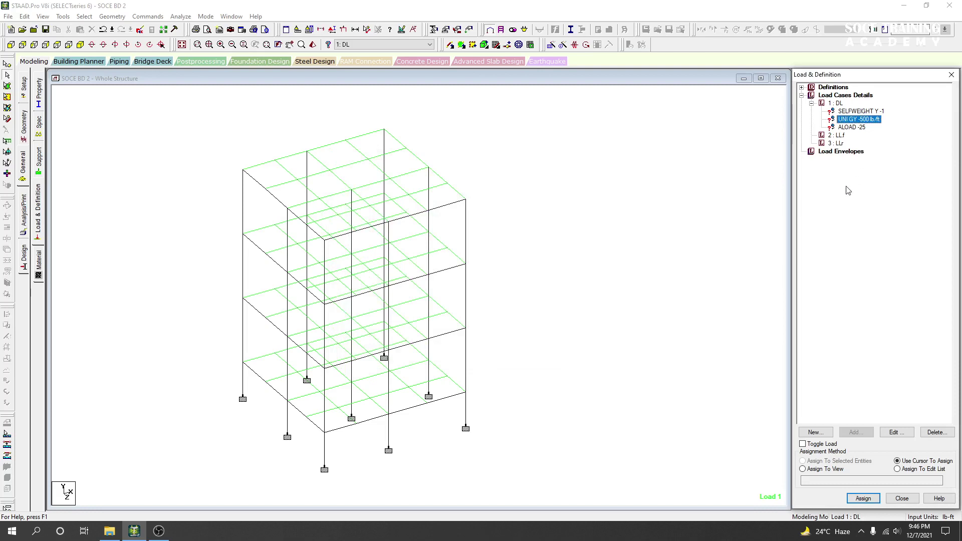
{"action": "left_click", "coordinate": [840, 136]}
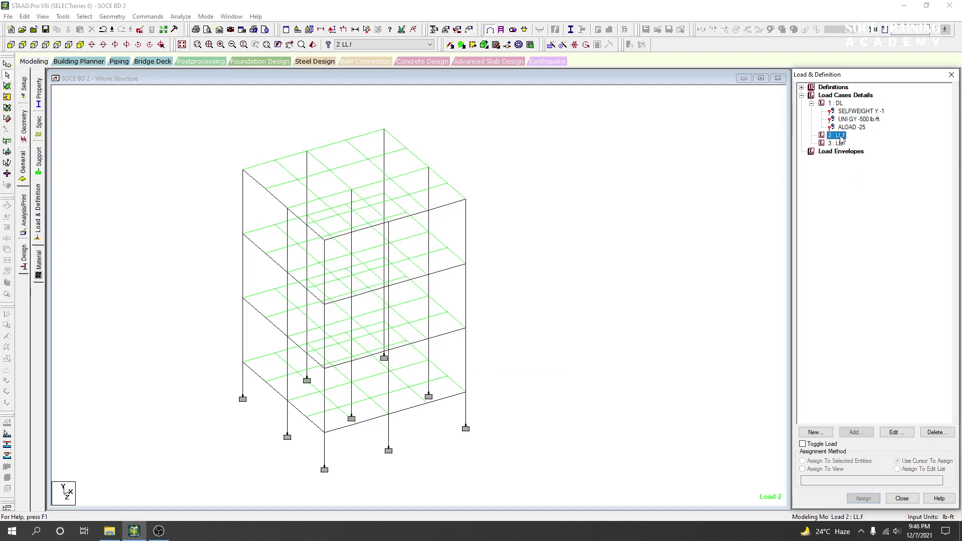
{"action": "left_click", "coordinate": [833, 144]}
{"action": "left_click", "coordinate": [836, 137]}
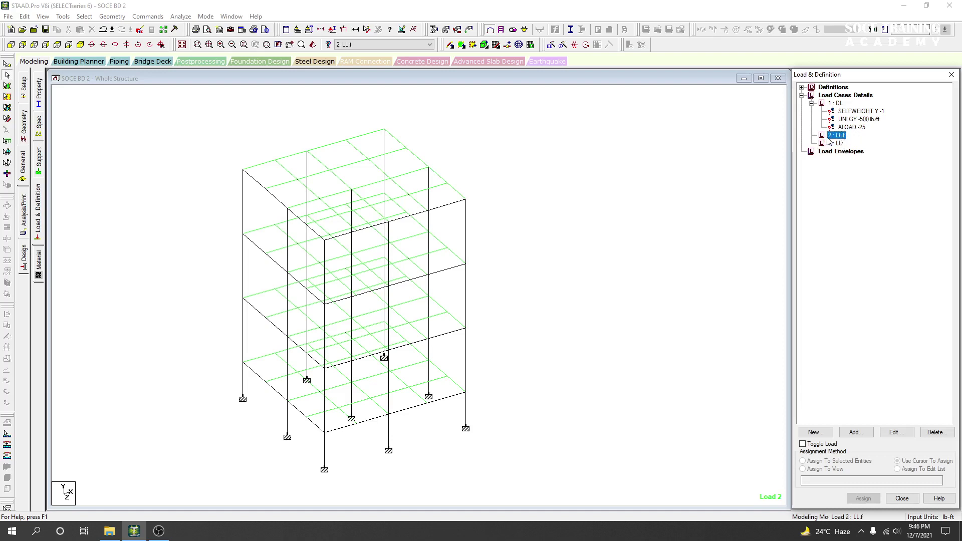
{"action": "left_click", "coordinate": [859, 437]}
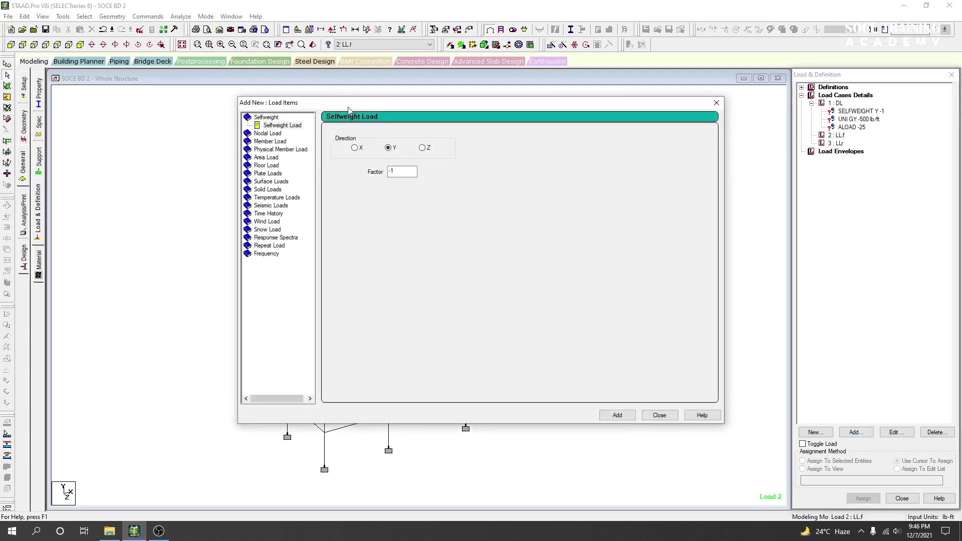
{"action": "left_click", "coordinate": [265, 166]}
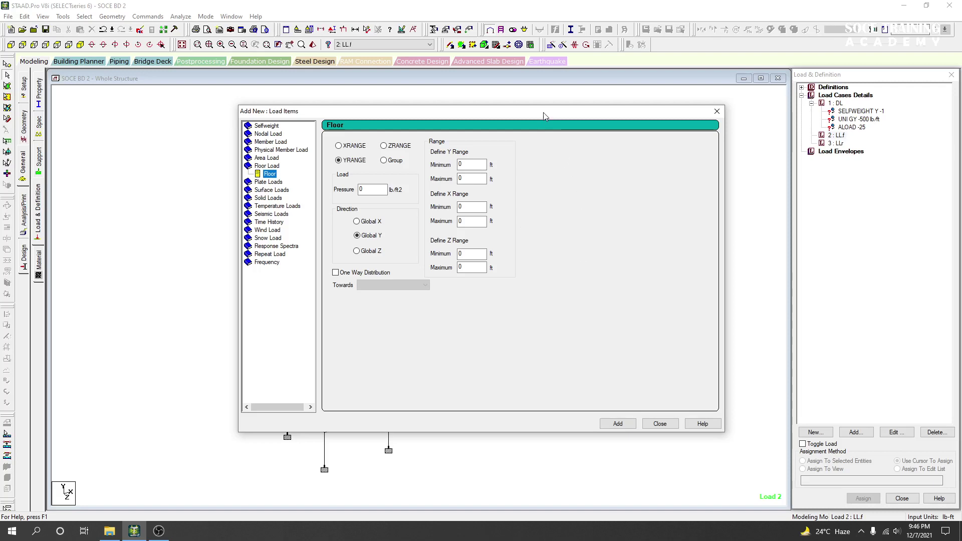
{"action": "left_click_drag", "start_coordinate": [545, 116], "coordinate": [526, 120]}
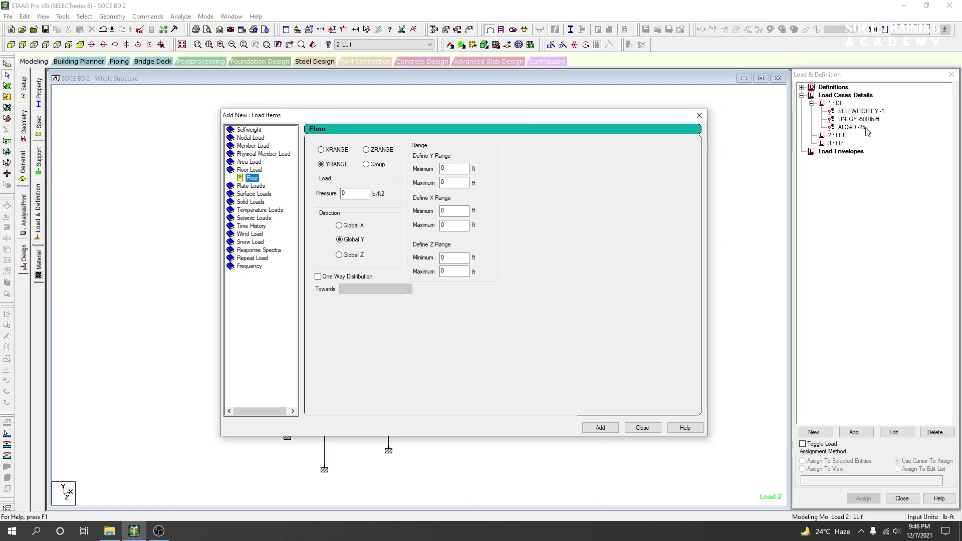
{"action": "left_click", "coordinate": [702, 116]}
{"action": "left_click", "coordinate": [651, 208]}
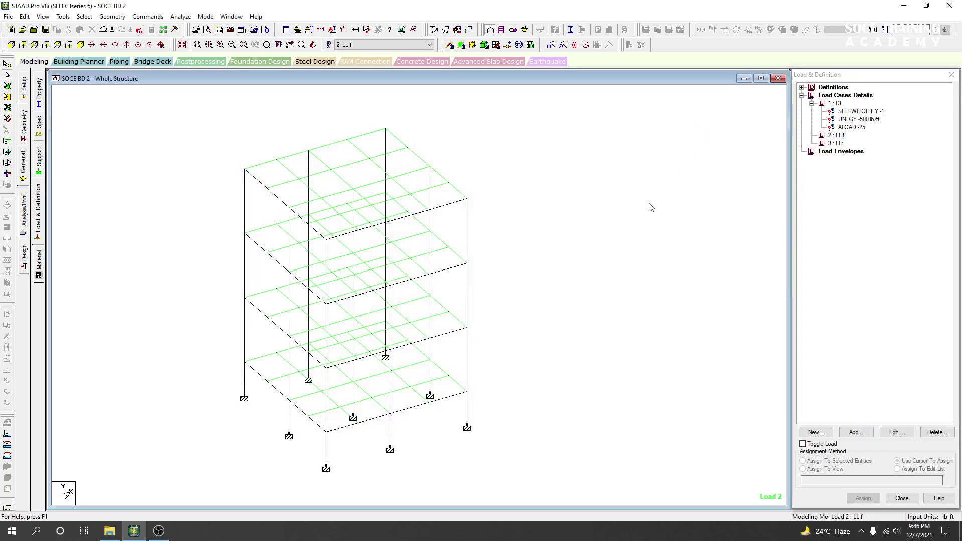
Step: Select UNI GY -500 in DL, window-select the frame members and floor plates, then clear the selection
{"action": "left_click", "coordinate": [862, 118]}
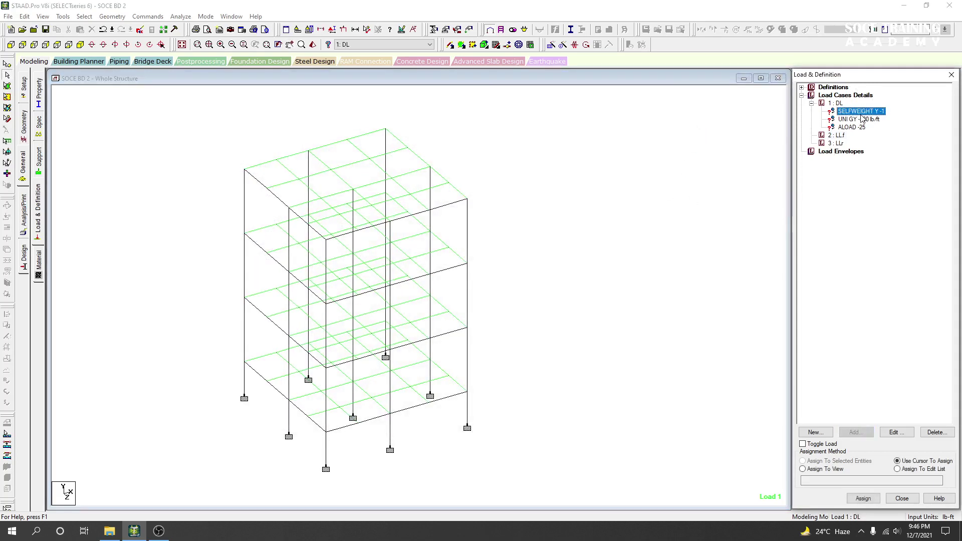
{"action": "left_click", "coordinate": [565, 307]}
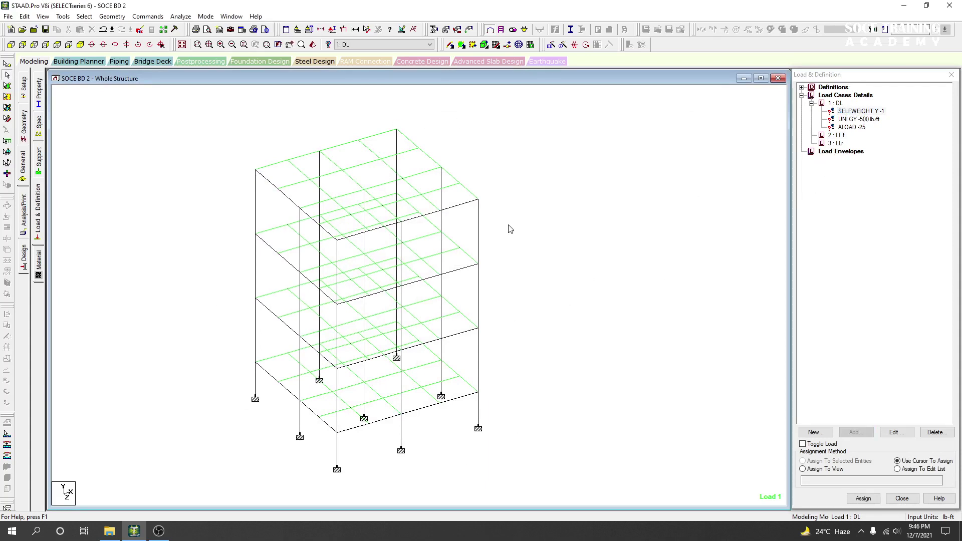
{"action": "mouse_move", "coordinate": [511, 228]}
{"action": "middle_mouse_down"}
{"action": "mouse_move", "coordinate": [515, 249]}
{"action": "mouse_move", "coordinate": [507, 244]}
{"action": "middle_mouse_up"}
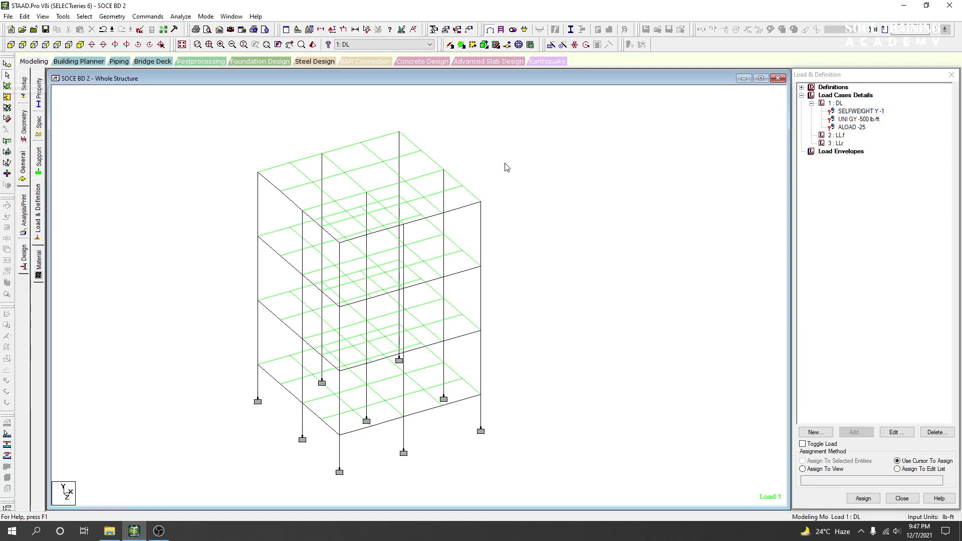
{"action": "left_click_drag", "start_coordinate": [577, 132], "coordinate": [223, 492]}
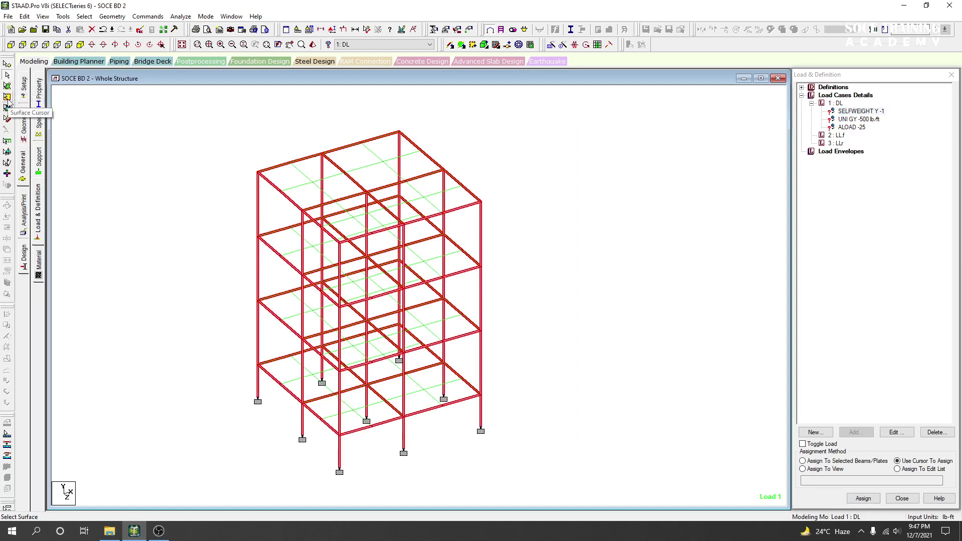
{"action": "left_click", "coordinate": [7, 87]}
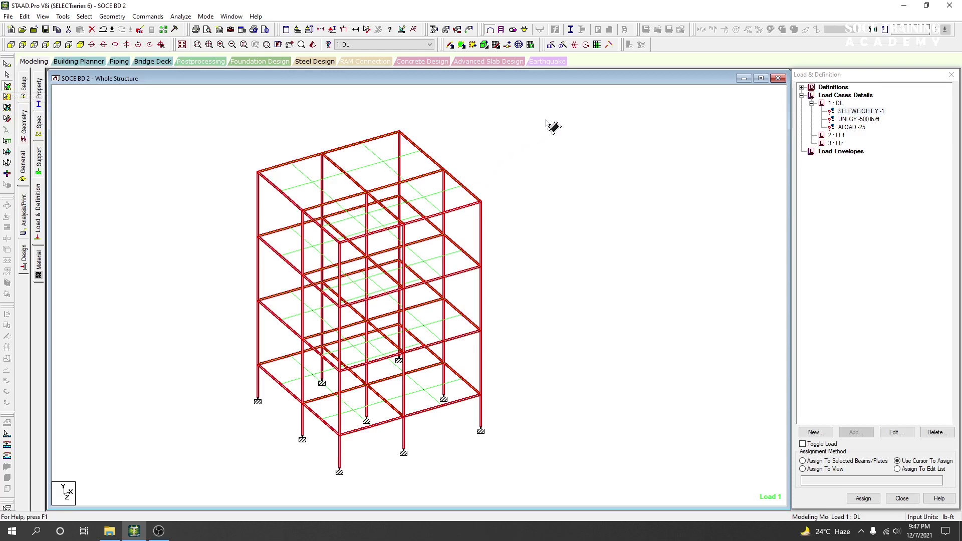
{"action": "left_click_drag", "start_coordinate": [546, 120], "coordinate": [195, 489]}
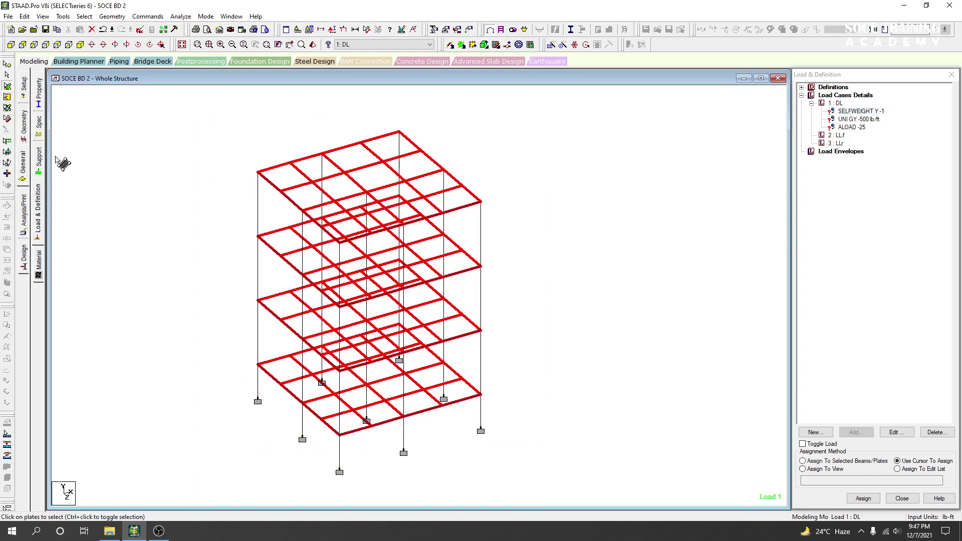
{"action": "left_click", "coordinate": [148, 185]}
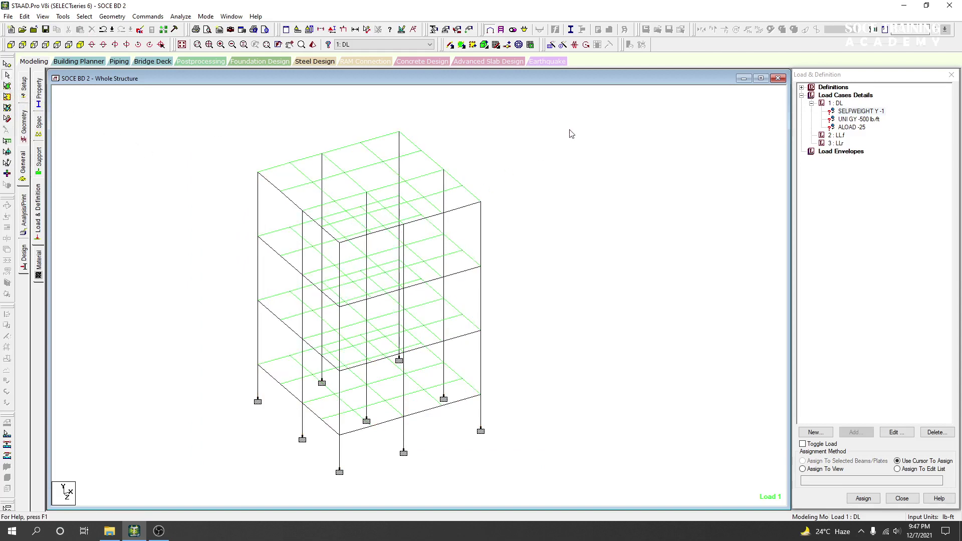
Step: Window-select all frame members and save the model through the Auto Save prompt
{"action": "left_click_drag", "start_coordinate": [570, 129], "coordinate": [183, 489]}
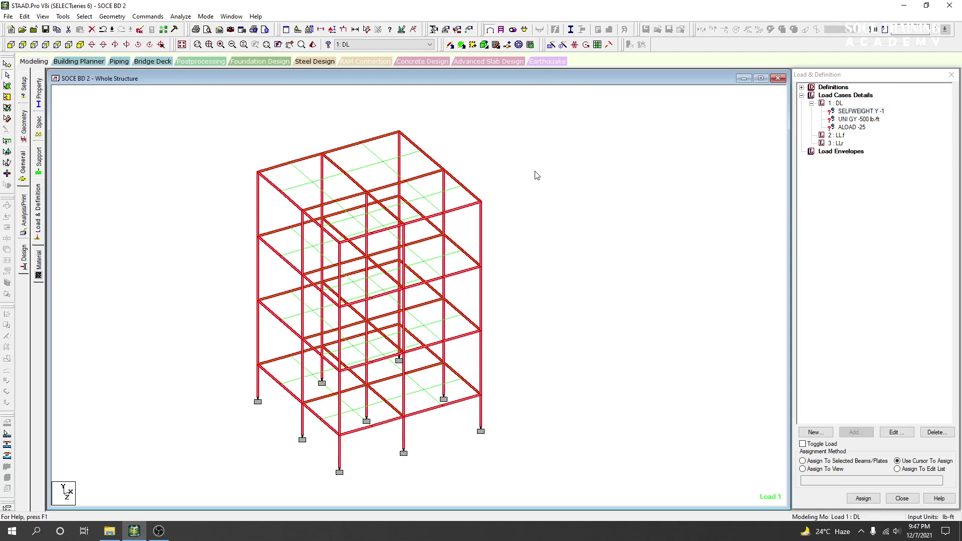
{"action": "left_click", "coordinate": [855, 121]}
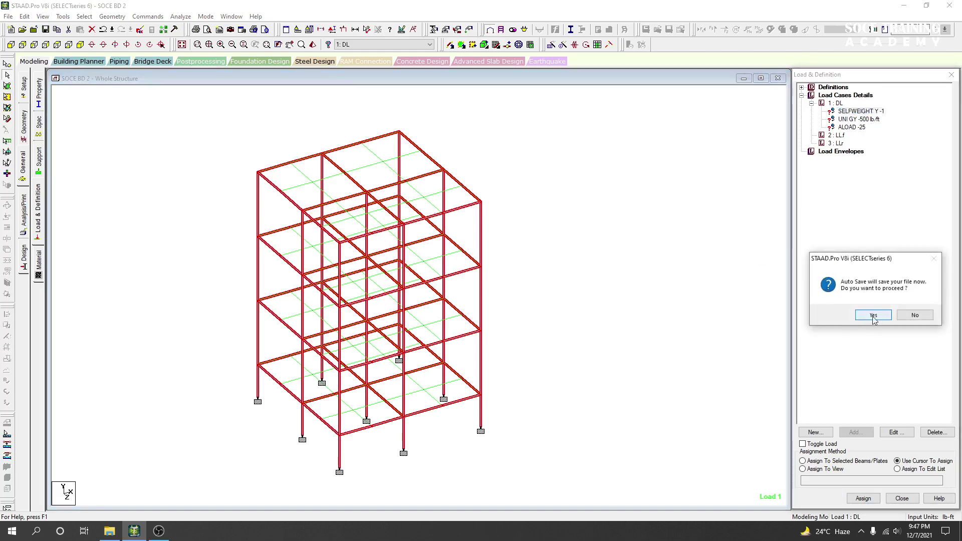
{"action": "left_click", "coordinate": [873, 316]}
{"action": "left_click", "coordinate": [429, 284]}
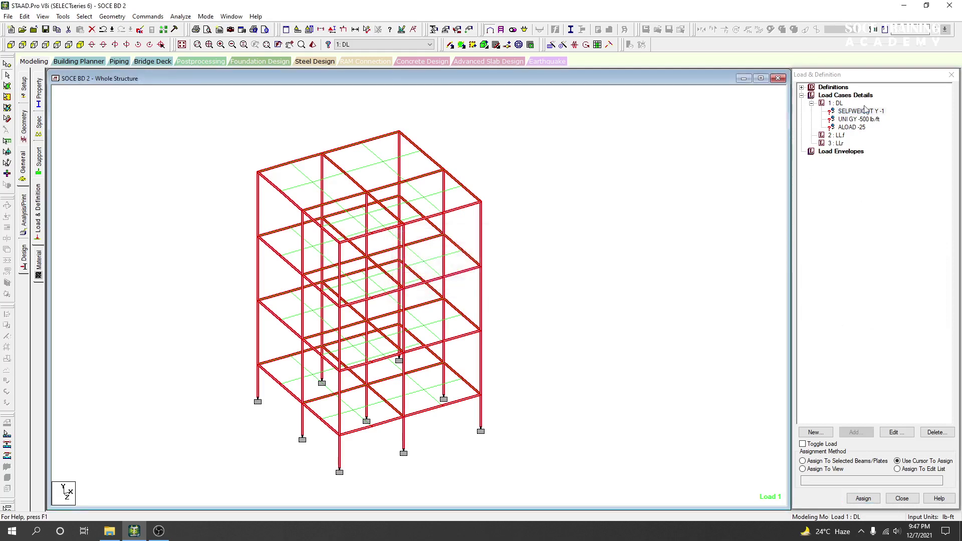
Step: Assign SELFWEIGHT Y -1 to the selected beams, members 1 to 119, and confirm
{"action": "left_click", "coordinate": [850, 112]}
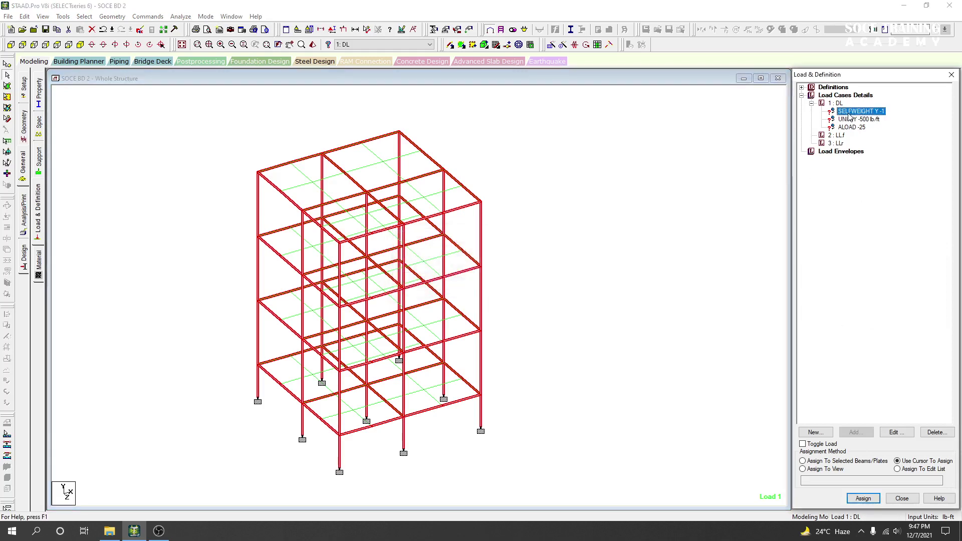
{"action": "left_click", "coordinate": [804, 461]}
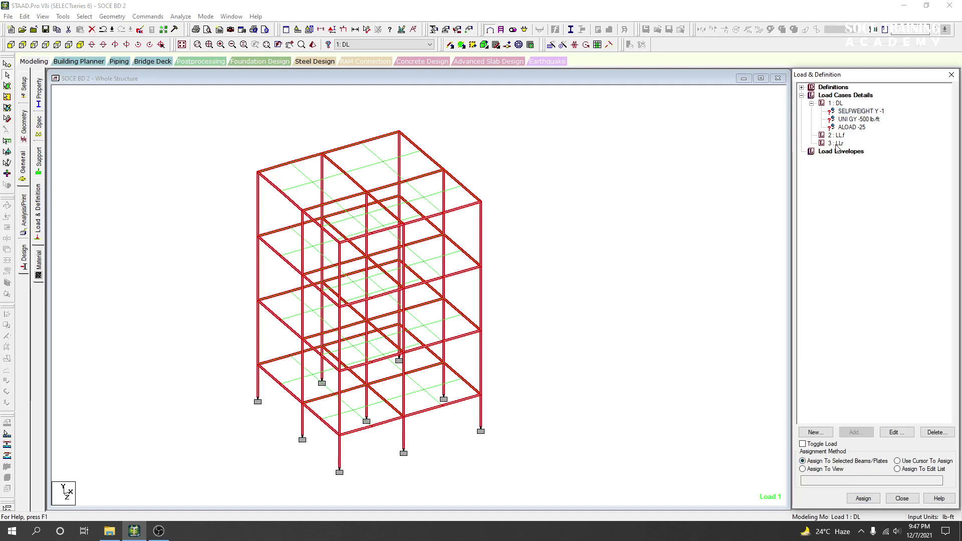
{"action": "left_click", "coordinate": [865, 498]}
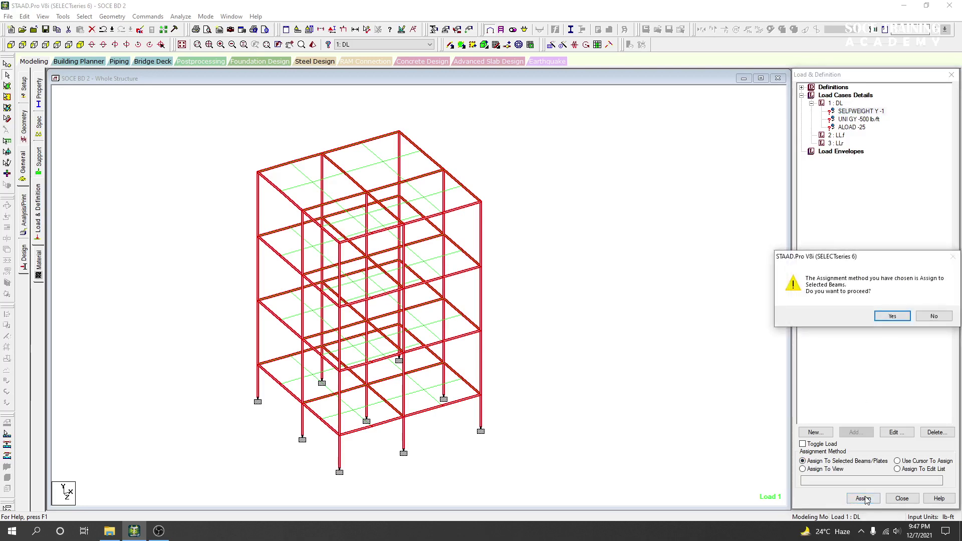
{"action": "left_click", "coordinate": [892, 318]}
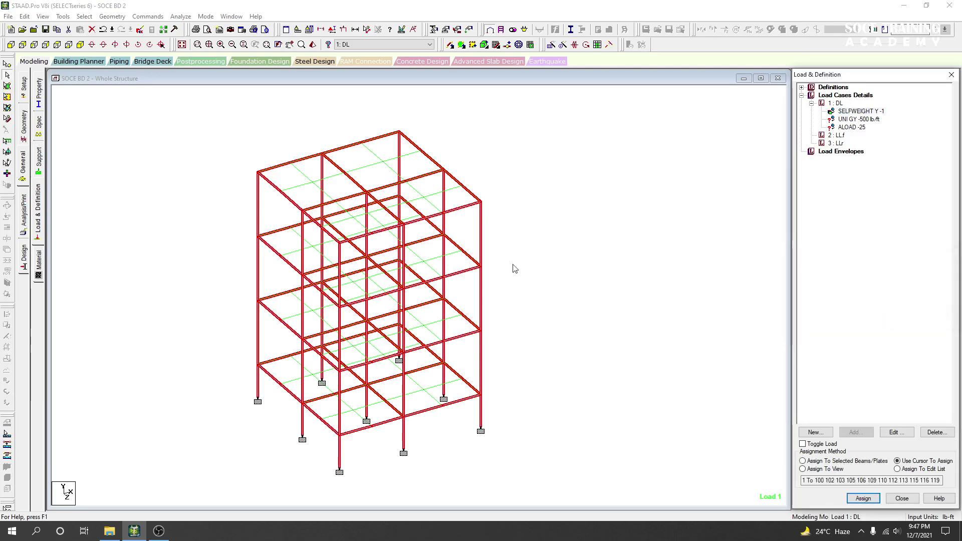
{"action": "left_click", "coordinate": [534, 292]}
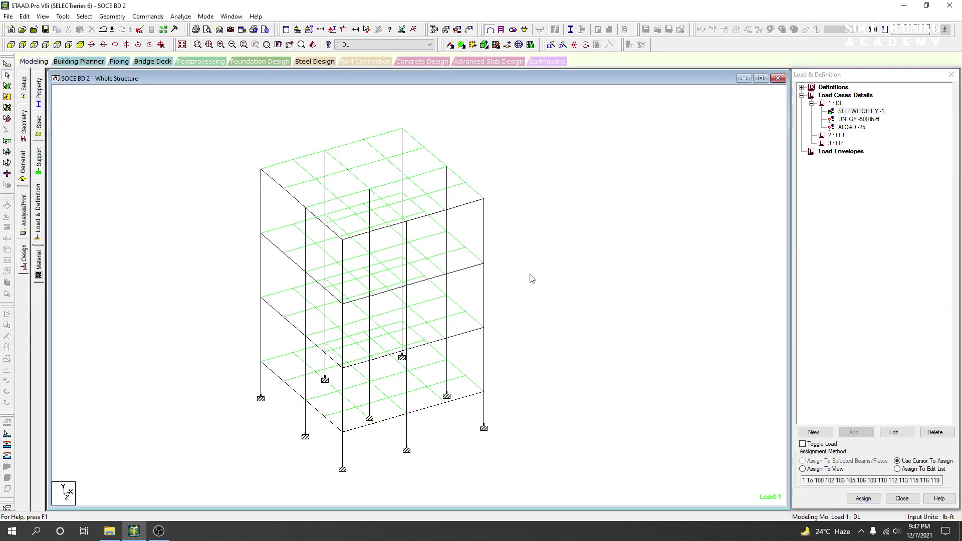
Step: Window-select the floor plates too and assign SELFWEIGHT Y -1 to members 1 through 220
{"action": "left_click", "coordinate": [7, 86]}
{"action": "mouse_move", "coordinate": [608, 129]}
{"action": "left_mouse_down"}
{"action": "mouse_move", "coordinate": [350, 510]}
{"action": "mouse_move", "coordinate": [203, 507]}
{"action": "left_mouse_up"}
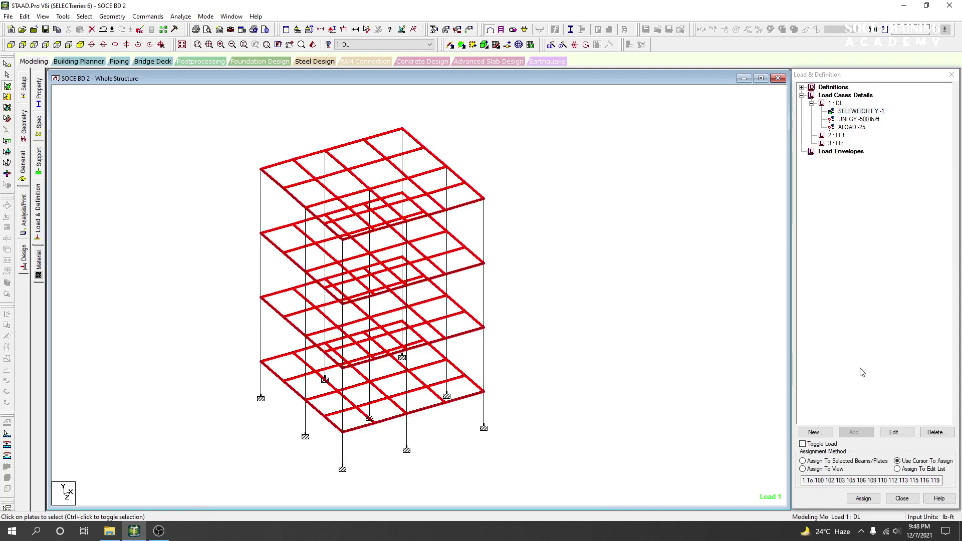
{"action": "left_click", "coordinate": [853, 111]}
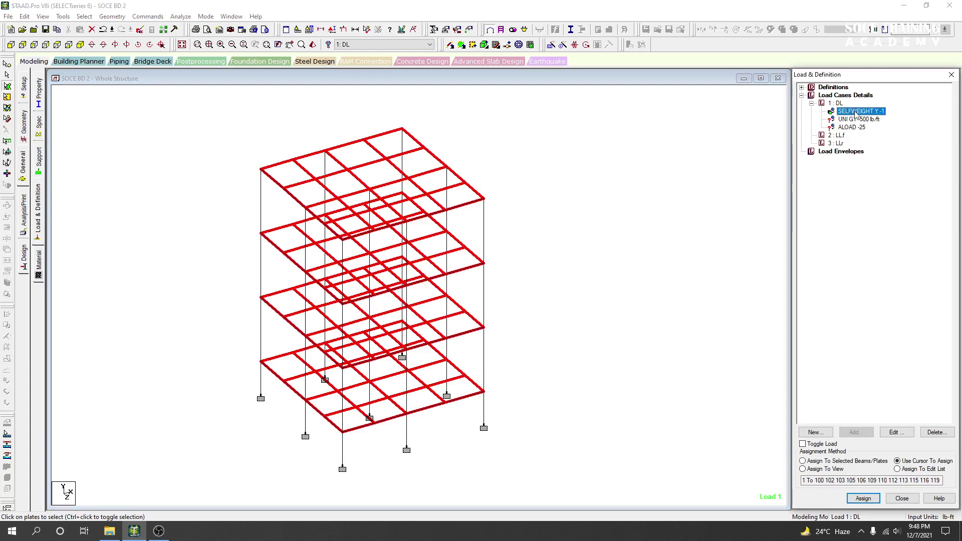
{"action": "left_click", "coordinate": [818, 463]}
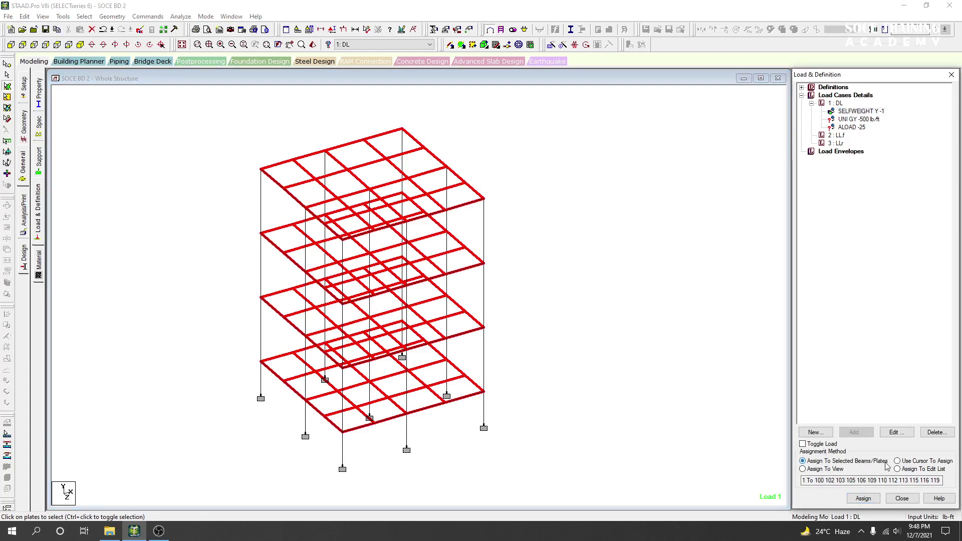
{"action": "left_click", "coordinate": [864, 499]}
{"action": "left_click", "coordinate": [893, 316]}
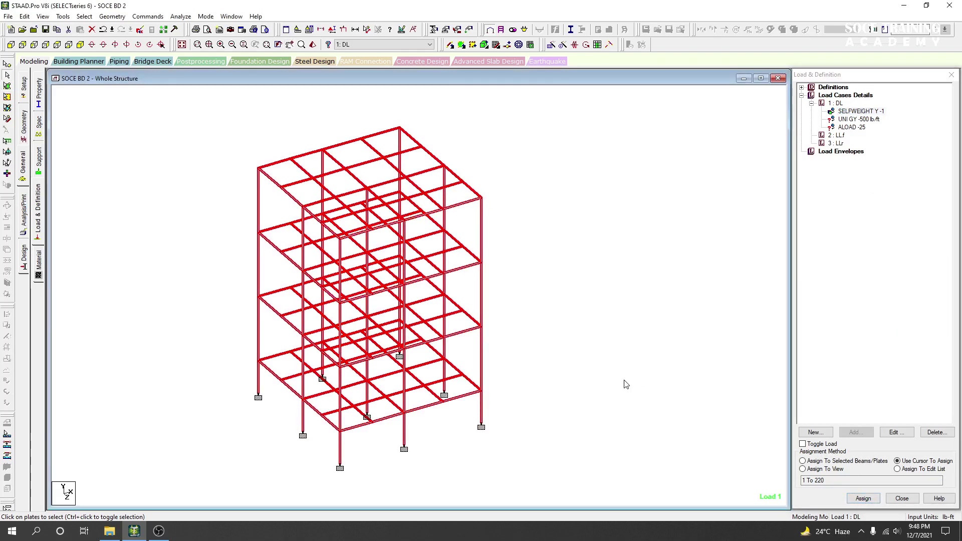
{"action": "key", "text": "Escape"}
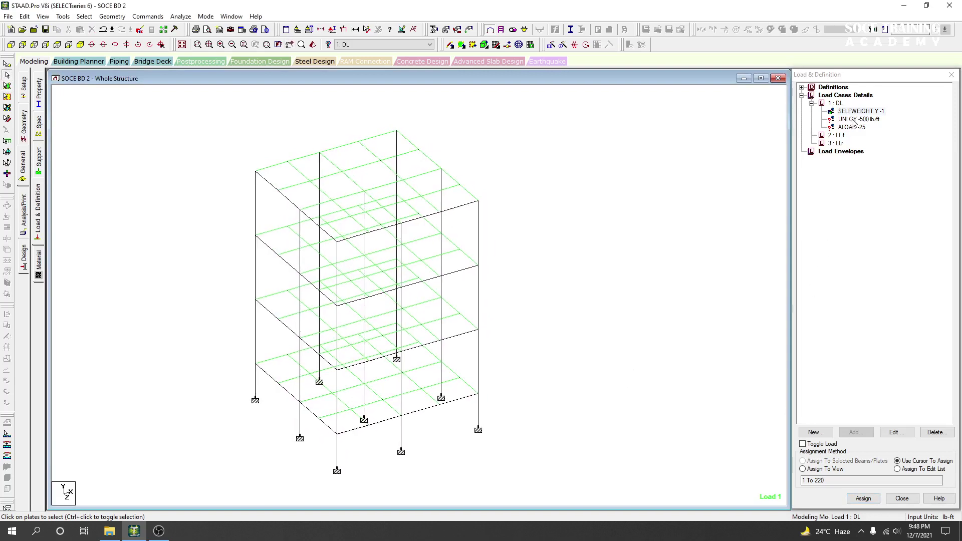
Step: Select the UNI GY -500 lb/ft load in DL and return focus to the model view
{"action": "left_click", "coordinate": [854, 120]}
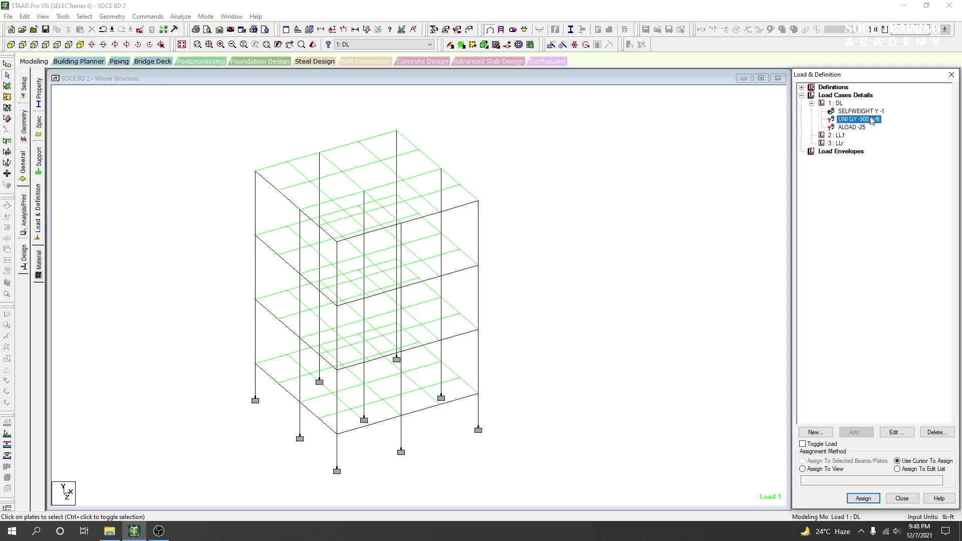
{"action": "left_click", "coordinate": [678, 230]}
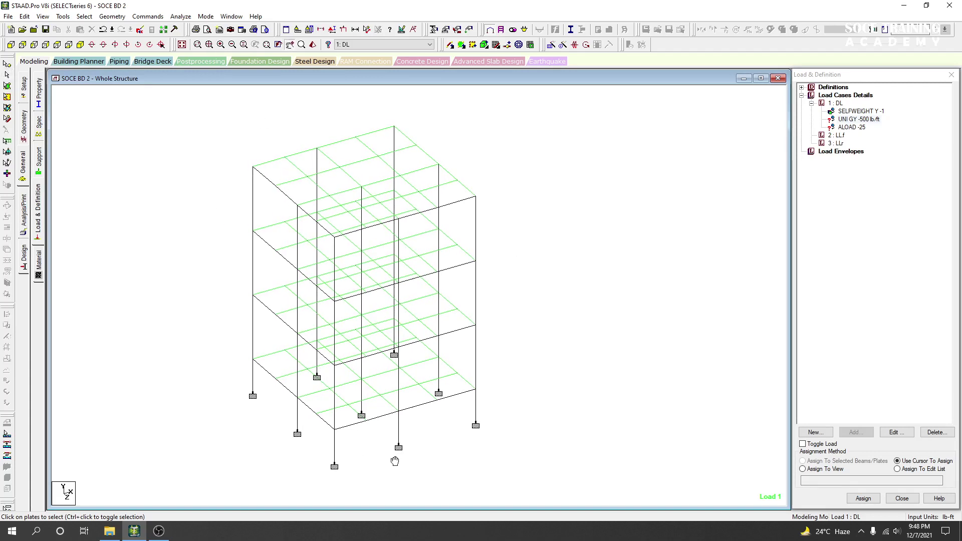
{"action": "left_click", "coordinate": [10, 45]}
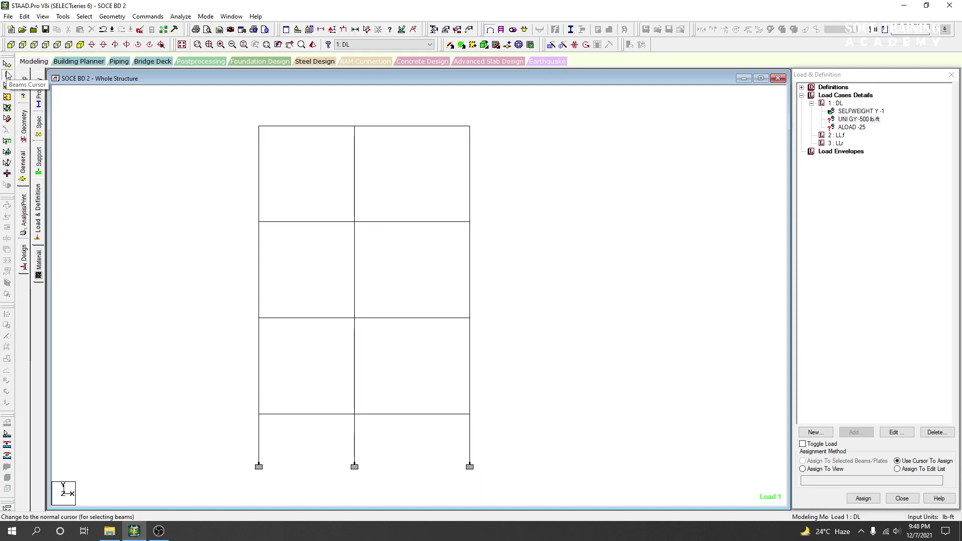
{"action": "left_click_drag", "start_coordinate": [308, 110], "coordinate": [280, 474]}
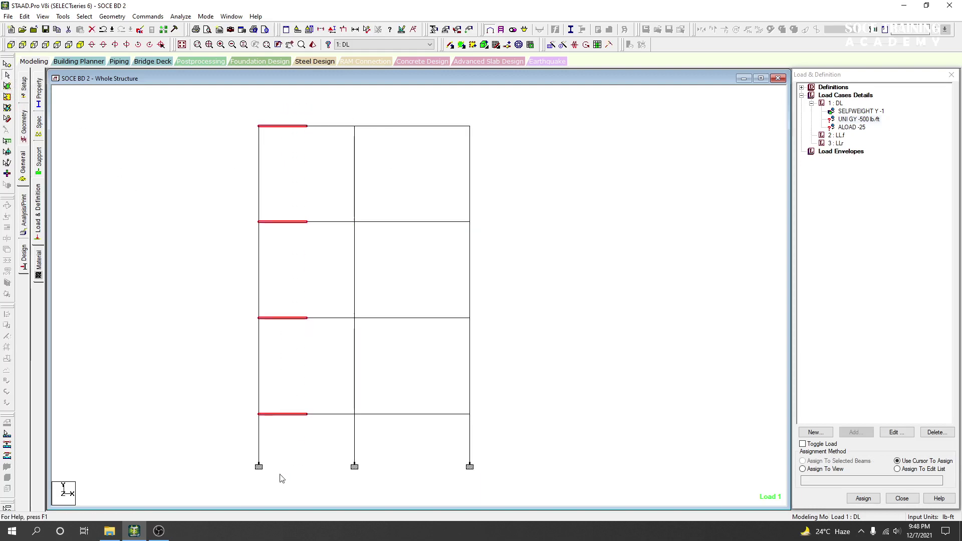
{"action": "left_click_drag", "start_coordinate": [345, 96], "coordinate": [291, 450]}
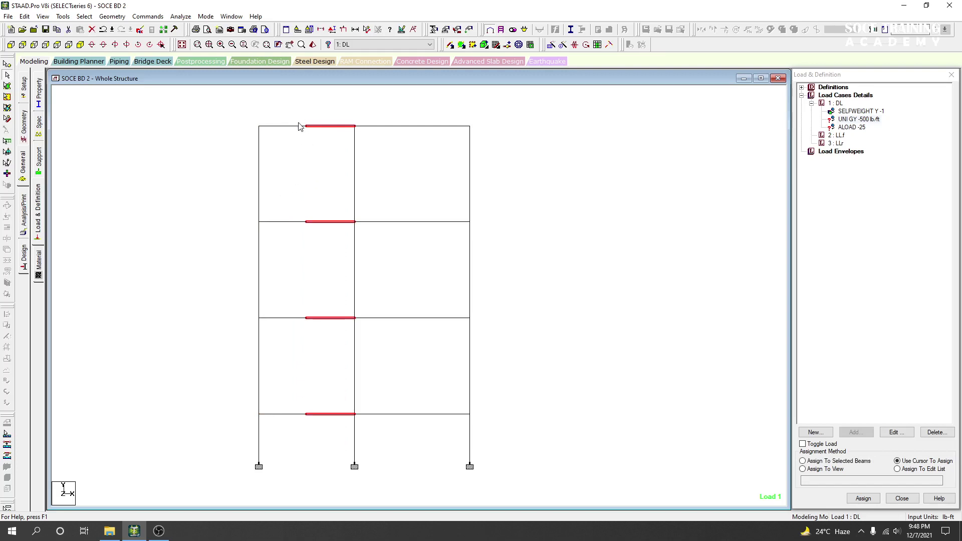
{"action": "left_click_drag", "start_coordinate": [298, 114], "coordinate": [265, 444]}
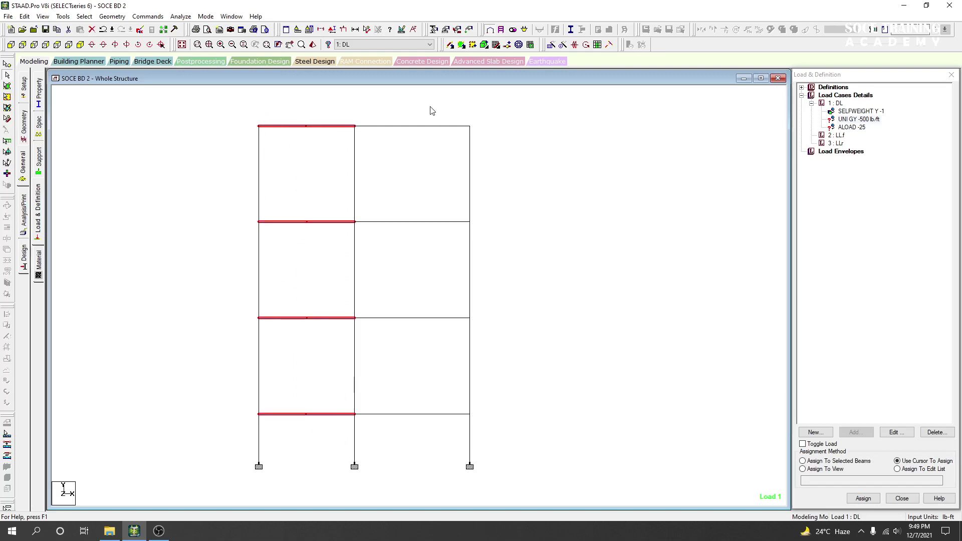
{"action": "left_click_drag", "start_coordinate": [444, 107], "coordinate": [392, 448]}
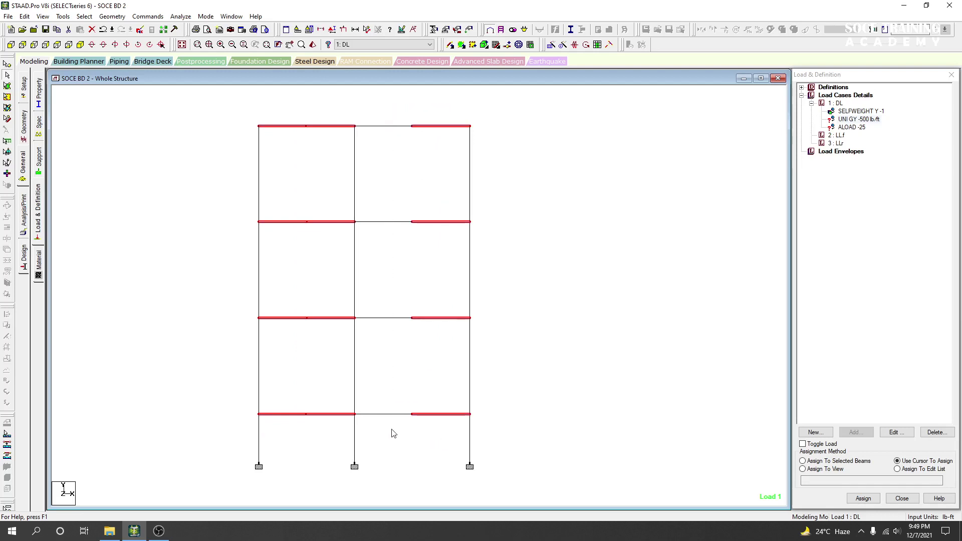
{"action": "left_click_drag", "start_coordinate": [404, 105], "coordinate": [369, 482], "text": "ctrl"}
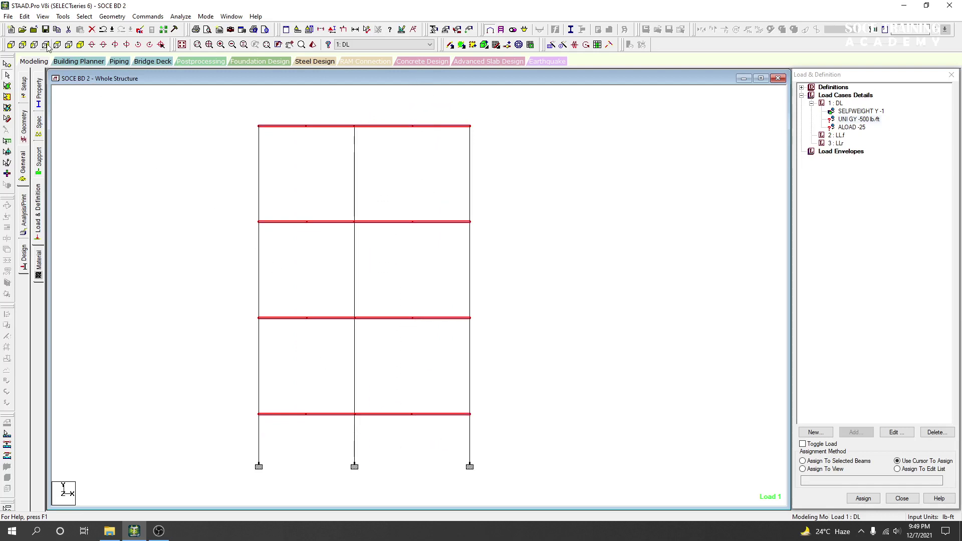
{"action": "left_click", "coordinate": [79, 47]}
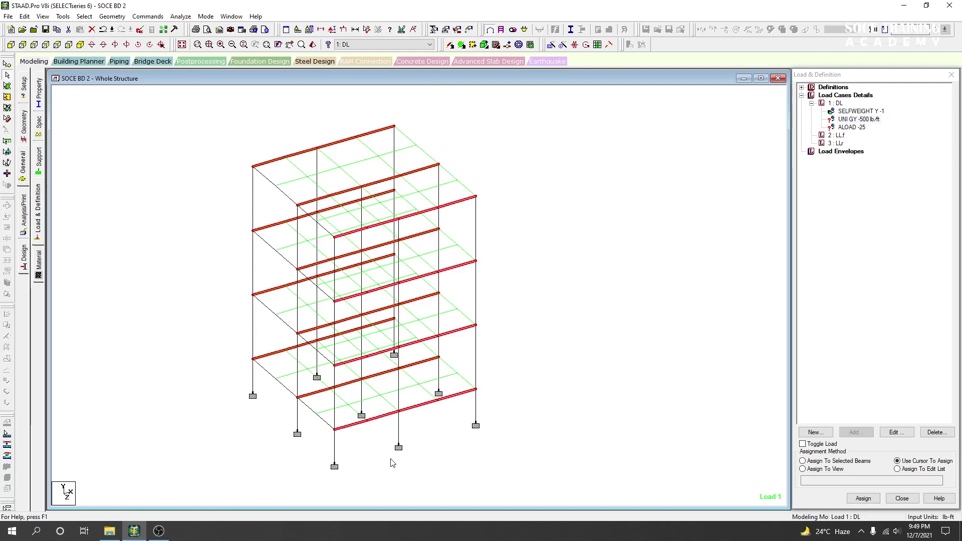
{"action": "left_click", "coordinate": [40, 46]}
{"action": "left_click", "coordinate": [34, 45]}
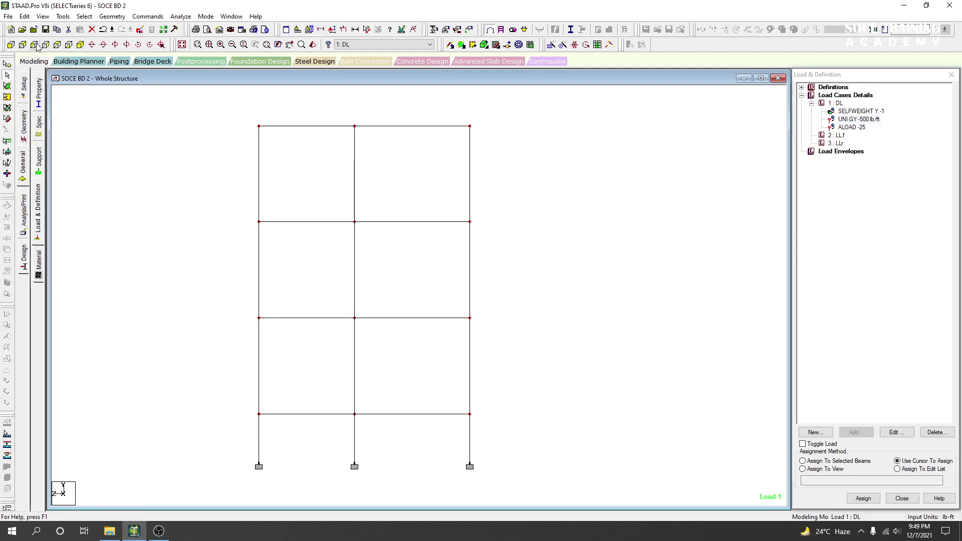
{"action": "left_click_drag", "start_coordinate": [326, 104], "coordinate": [291, 469]}
{"action": "left_click_drag", "start_coordinate": [329, 111], "coordinate": [284, 462]}
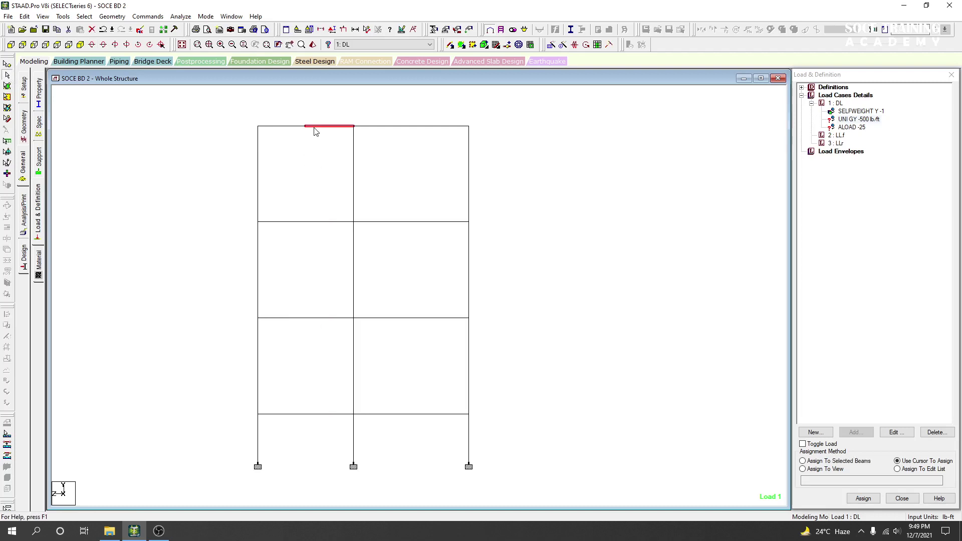
{"action": "mouse_move", "coordinate": [329, 119]}
{"action": "left_mouse_down"}
{"action": "mouse_move", "coordinate": [276, 331]}
{"action": "mouse_move", "coordinate": [296, 430]}
{"action": "left_mouse_up"}
{"action": "left_click_drag", "start_coordinate": [347, 107], "coordinate": [311, 469], "text": "ctrl"}
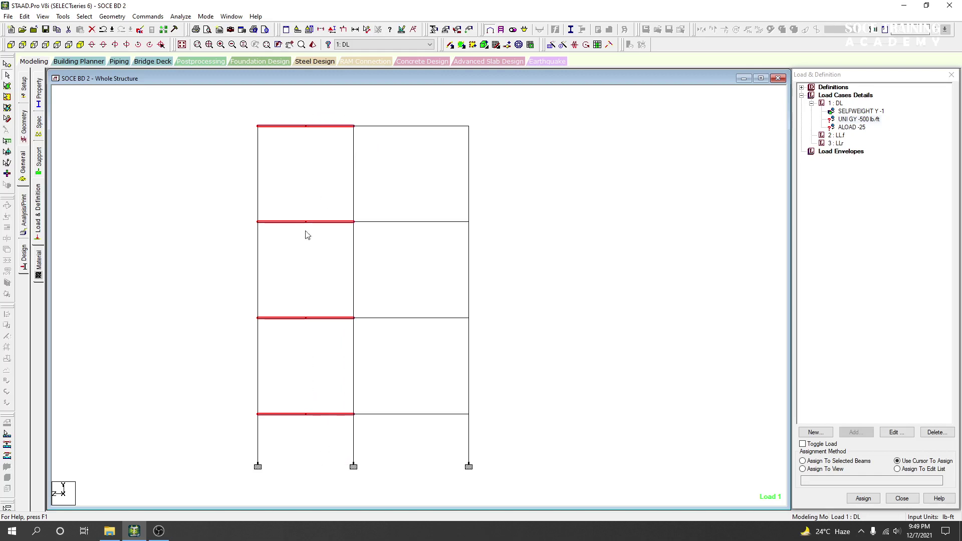
{"action": "left_click", "coordinate": [369, 257]}
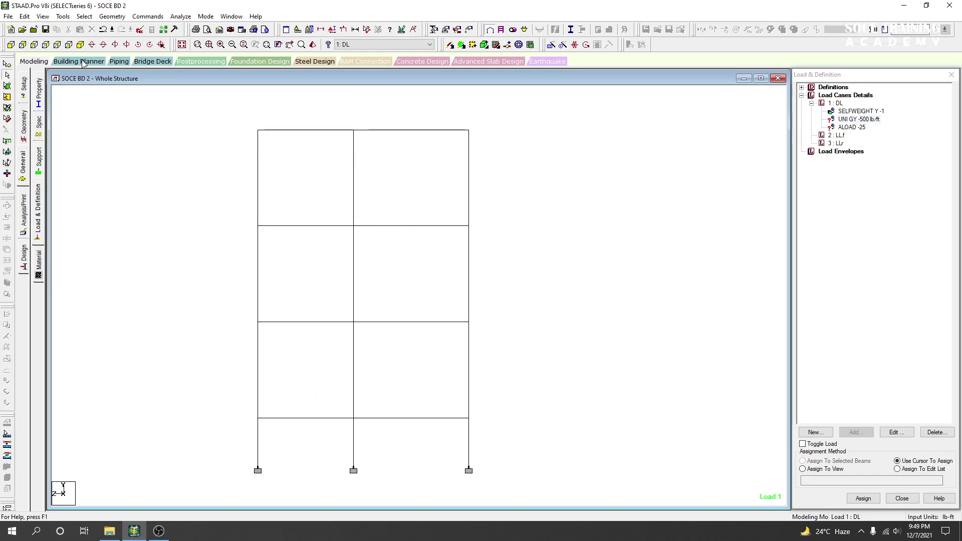
Step: In the 3D view, select all beams parallel to X and Z
{"action": "left_click", "coordinate": [80, 44]}
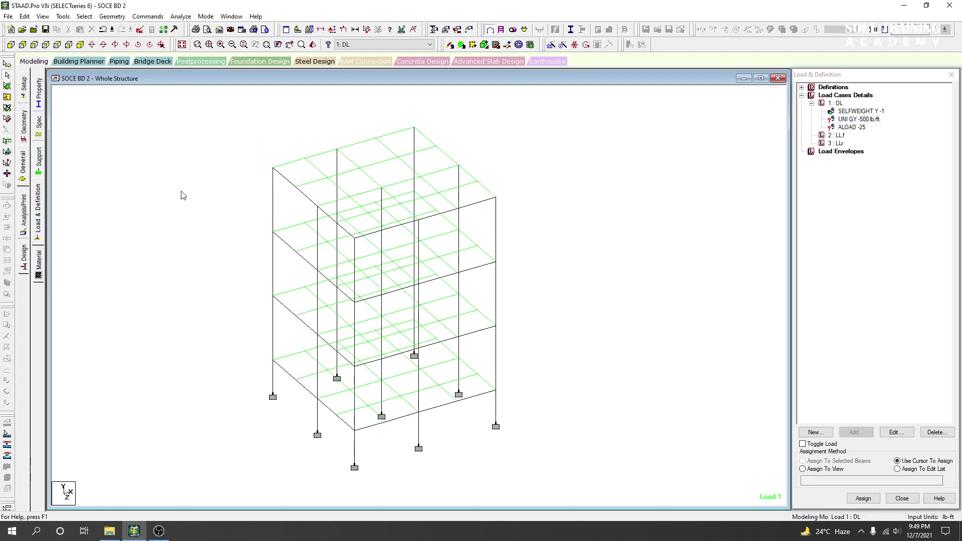
{"action": "left_click", "coordinate": [84, 16]}
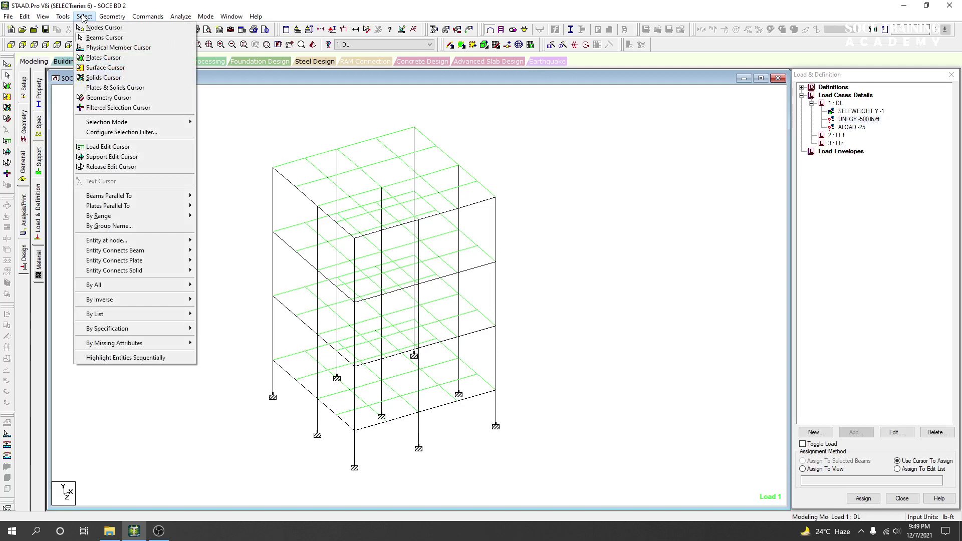
{"action": "mouse_move", "coordinate": [109, 195]}
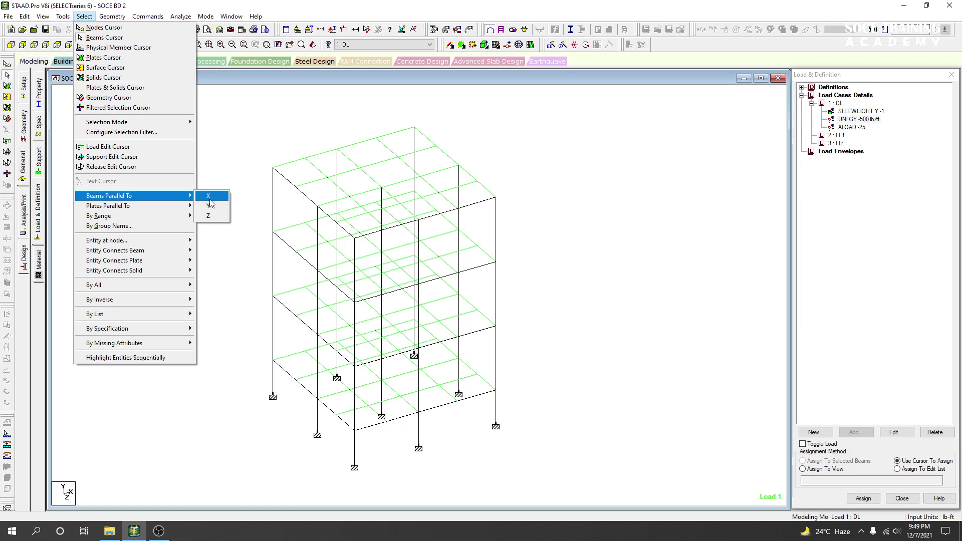
{"action": "left_click", "coordinate": [210, 199]}
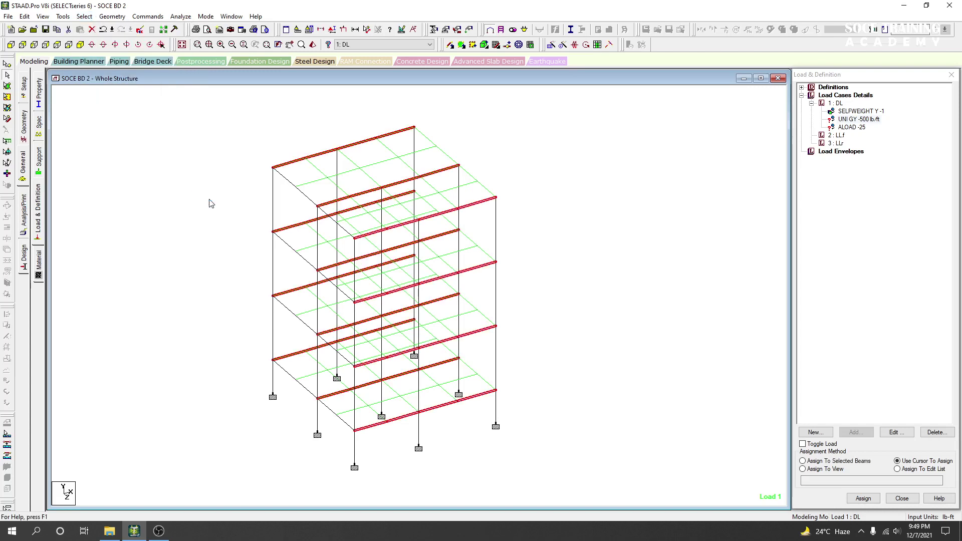
{"action": "left_click", "coordinate": [84, 16]}
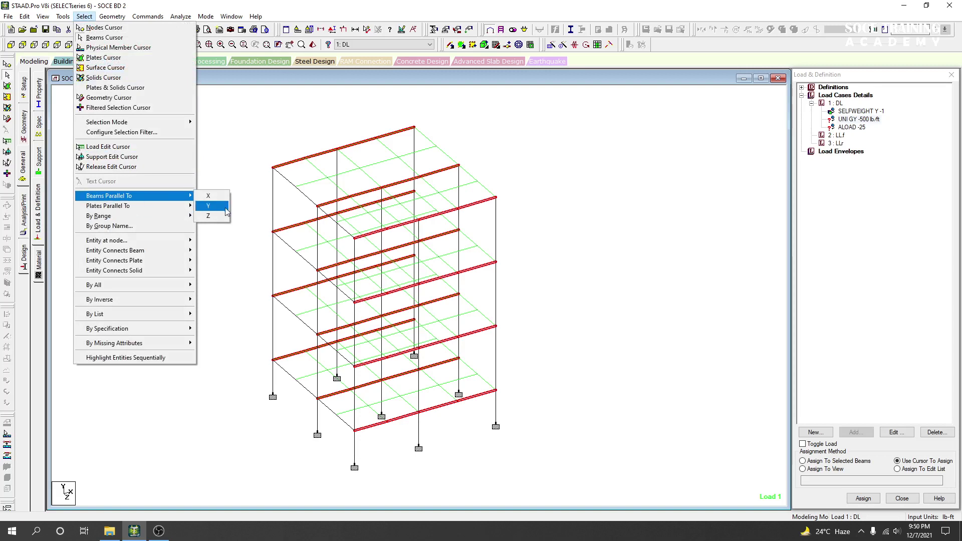
{"action": "left_click", "coordinate": [219, 216]}
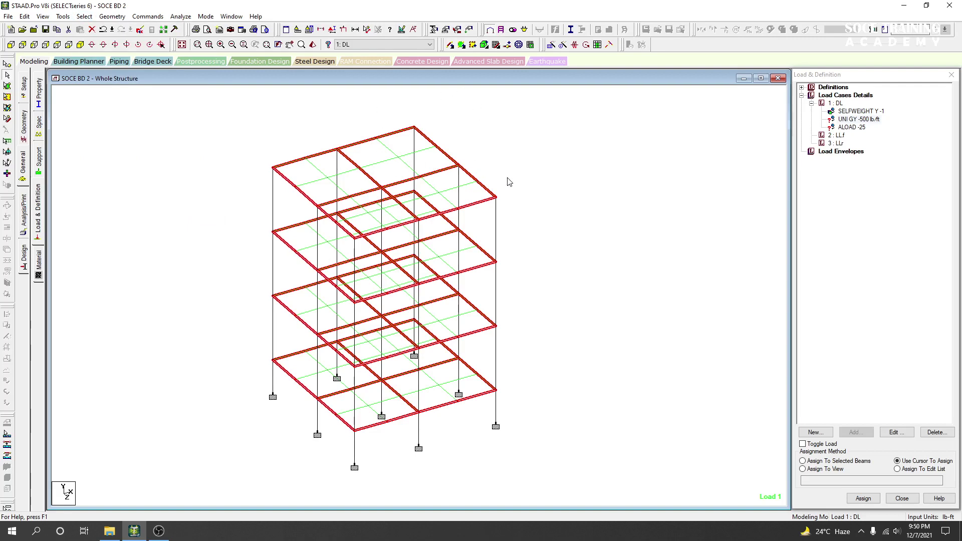
Step: Assign the UNI GY -500 lb/ft load to the selected floor beams and confirm
{"action": "left_click", "coordinate": [860, 120]}
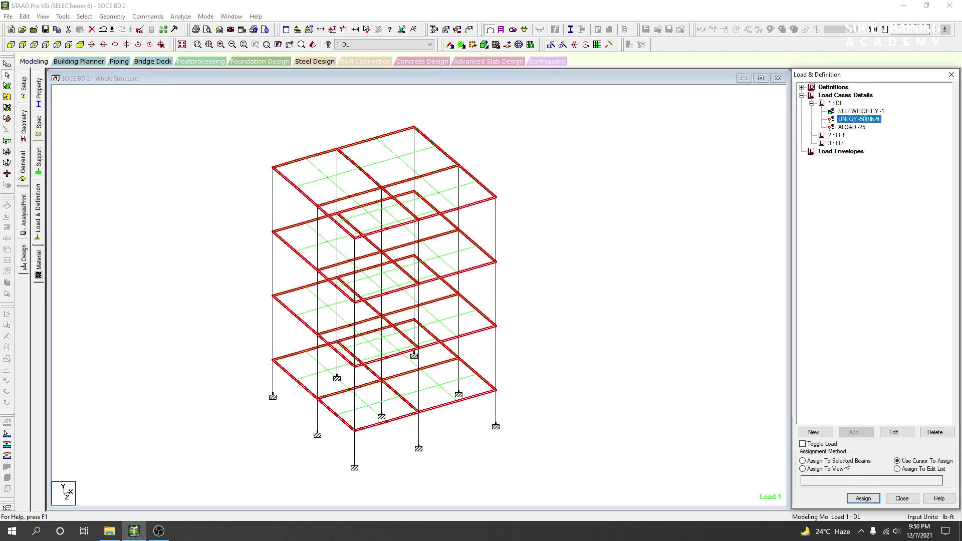
{"action": "left_click", "coordinate": [830, 462]}
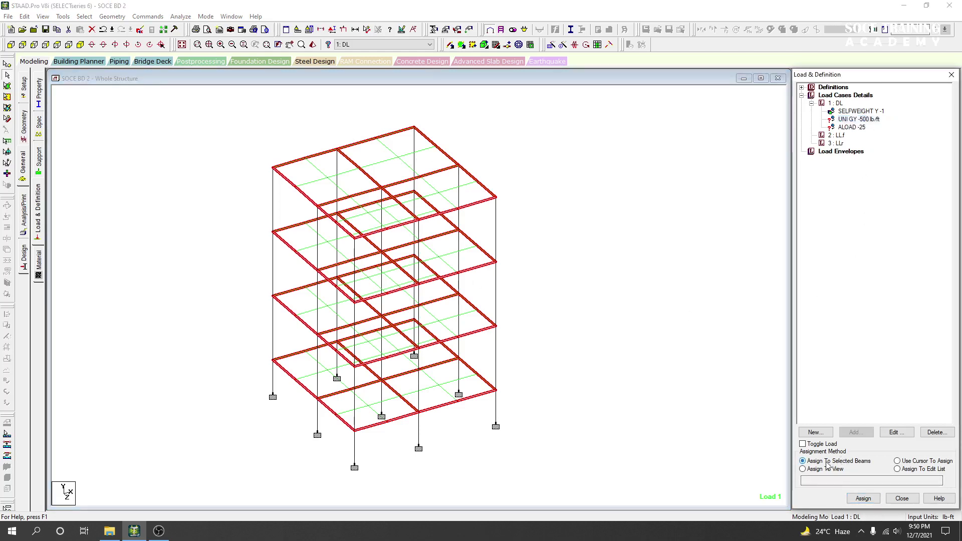
{"action": "left_click", "coordinate": [866, 499]}
{"action": "left_click", "coordinate": [867, 500]}
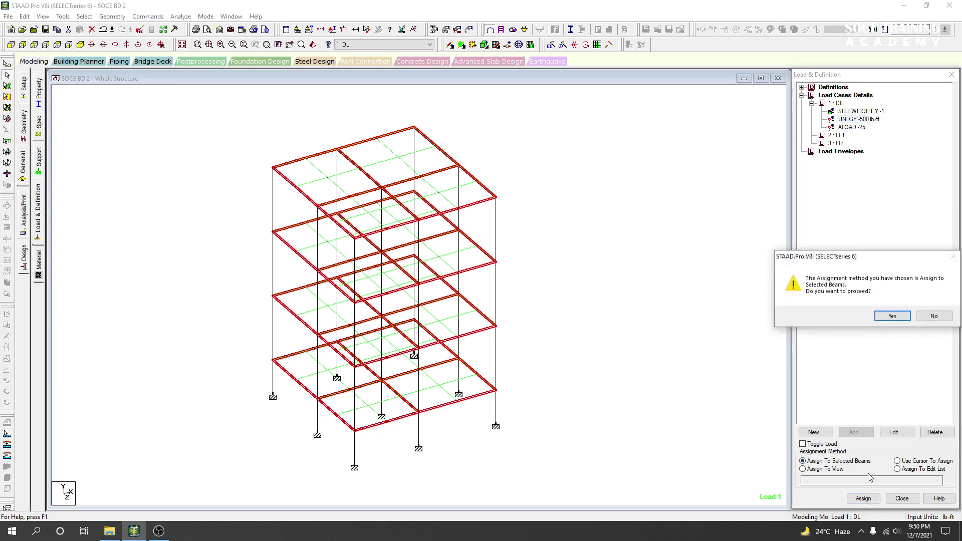
{"action": "left_click", "coordinate": [892, 317]}
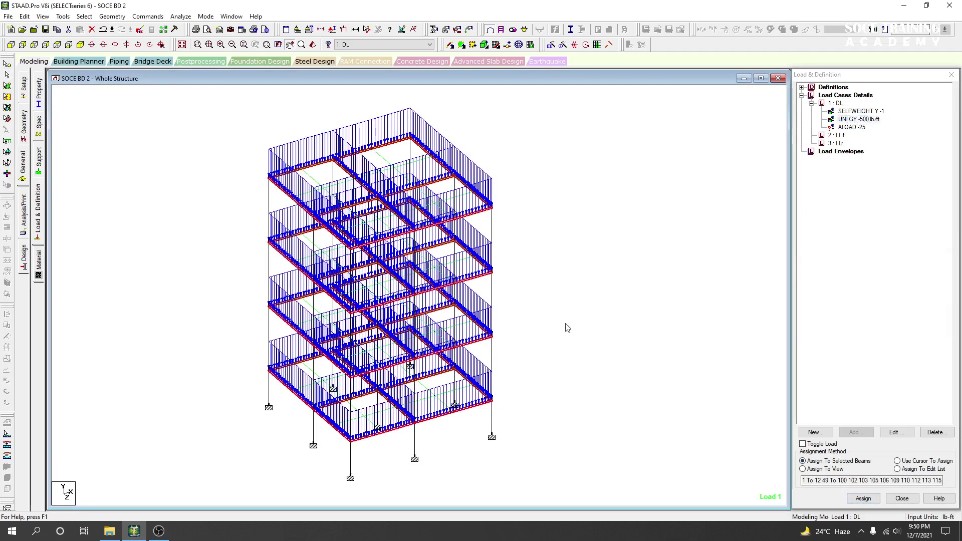
Step: Zoom and rotate the frame to review the selfweight and uniform load arrows
{"action": "scroll", "coordinate": [288, 153], "scroll_direction": "up", "scroll_amount": 2}
{"action": "scroll", "coordinate": [310, 154], "scroll_direction": "up", "scroll_amount": 1}
{"action": "scroll", "coordinate": [303, 200], "scroll_direction": "up", "scroll_amount": 1}
{"action": "scroll", "coordinate": [347, 186], "scroll_direction": "up", "scroll_amount": 1}
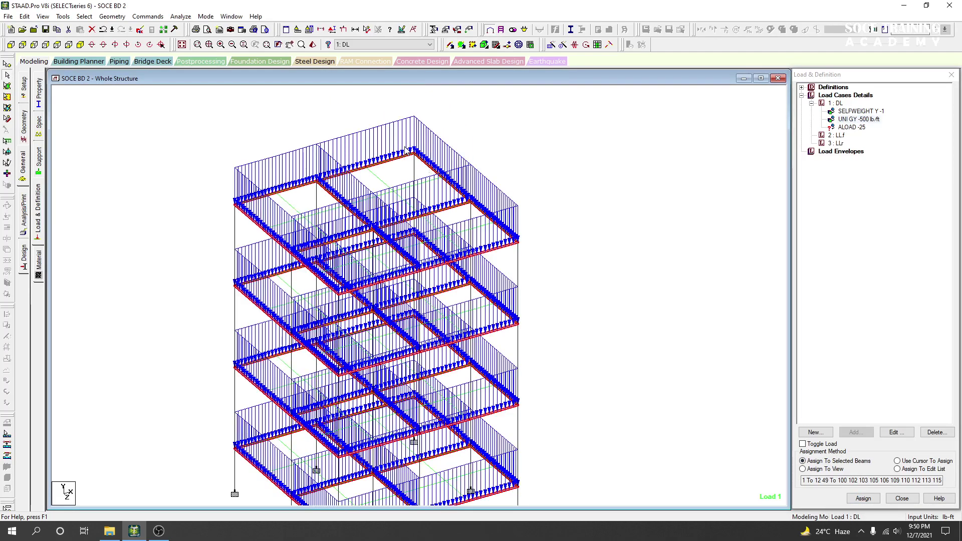
{"action": "scroll", "coordinate": [393, 373], "scroll_direction": "down", "scroll_amount": 1}
{"action": "scroll", "coordinate": [393, 373], "scroll_direction": "down", "scroll_amount": 1}
{"action": "scroll", "coordinate": [393, 374], "scroll_direction": "down", "scroll_amount": 1}
{"action": "scroll", "coordinate": [393, 373], "scroll_direction": "down", "scroll_amount": 1}
{"action": "scroll", "coordinate": [451, 311], "scroll_direction": "down", "scroll_amount": 1}
{"action": "scroll", "coordinate": [507, 241], "scroll_direction": "down", "scroll_amount": 1}
{"action": "scroll", "coordinate": [507, 247], "scroll_direction": "down", "scroll_amount": 1}
{"action": "middle_click_drag", "start_coordinate": [508, 247], "coordinate": [510, 288]}
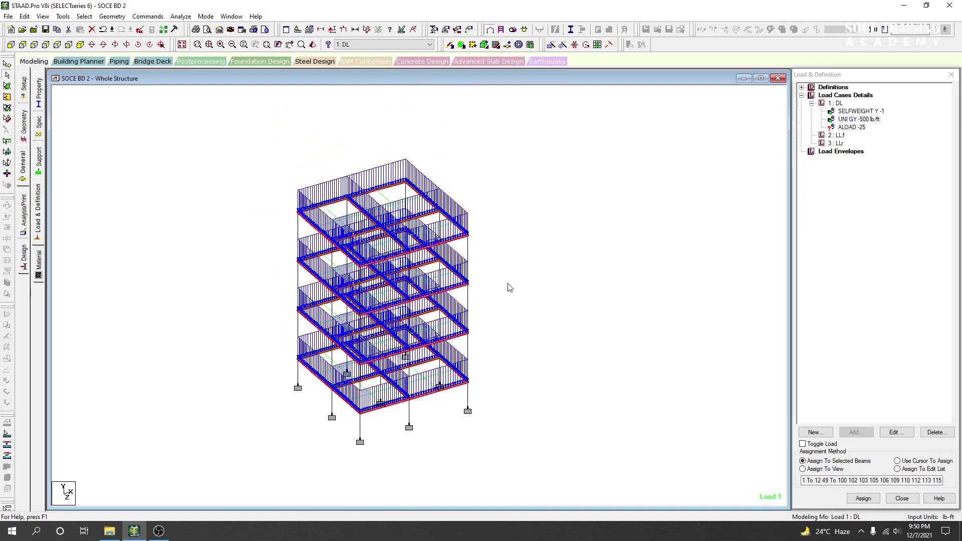
{"action": "left_click", "coordinate": [861, 112]}
{"action": "left_click", "coordinate": [861, 119]}
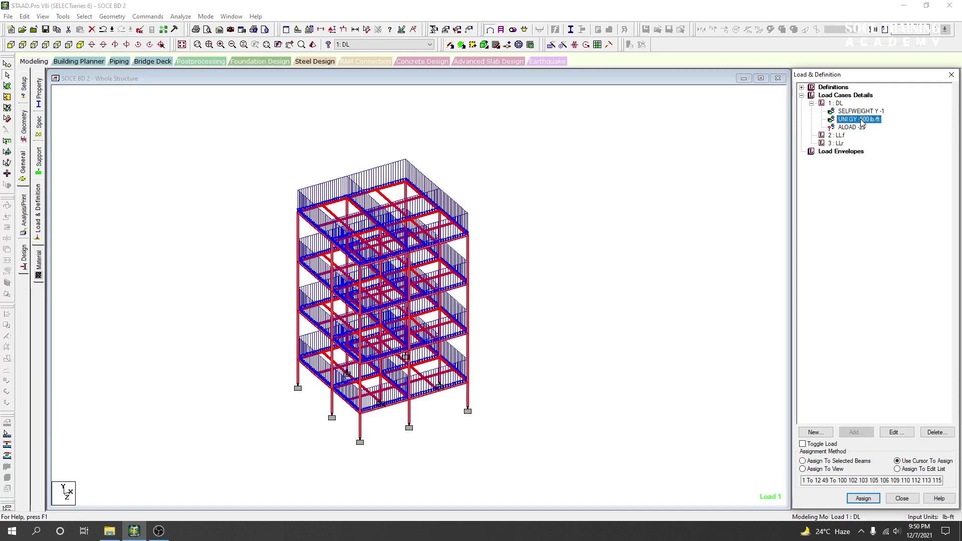
{"action": "left_click", "coordinate": [663, 203]}
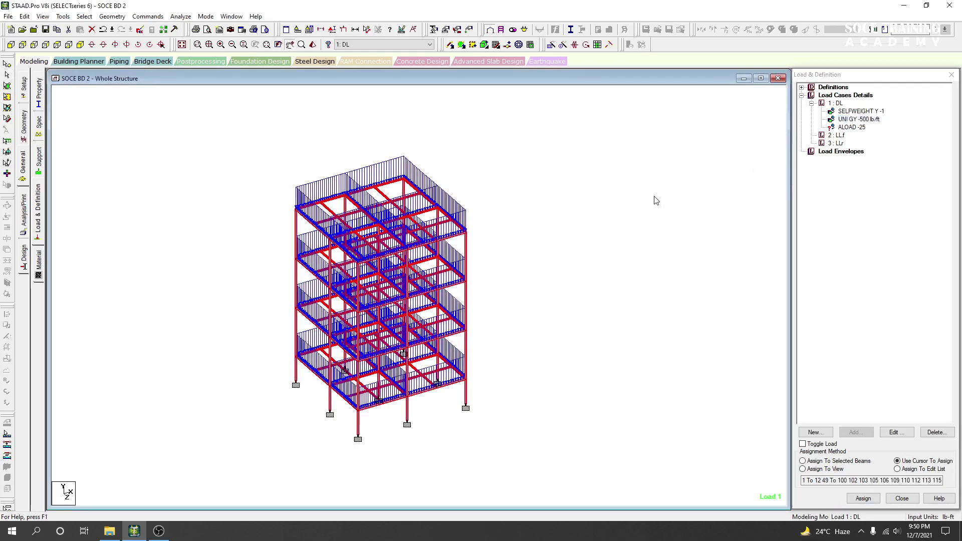
{"action": "left_click", "coordinate": [345, 30]}
{"action": "middle_click_drag", "start_coordinate": [449, 210], "coordinate": [439, 234]}
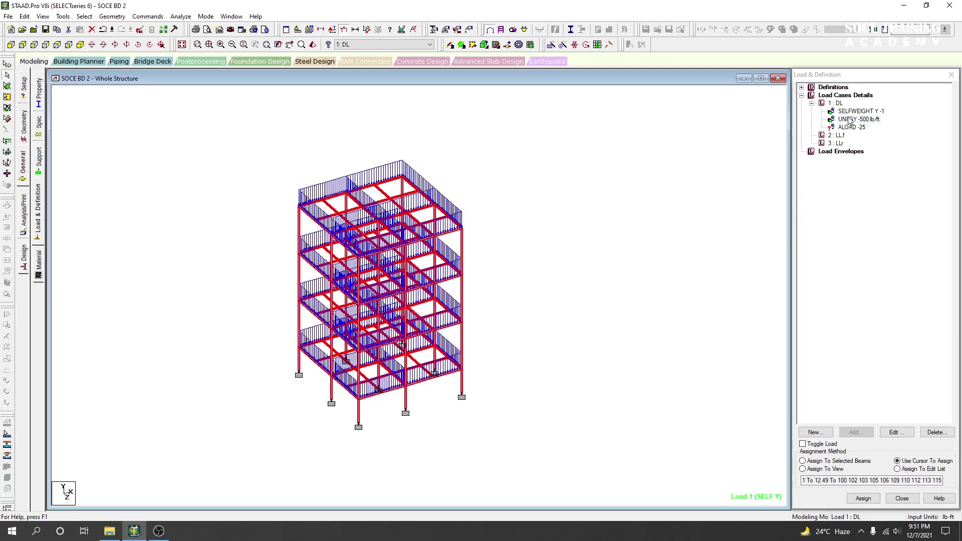
Step: Display the -25 area load, selfweight and uniform load on the frame, and check the 2: LLf case
{"action": "left_click", "coordinate": [631, 265]}
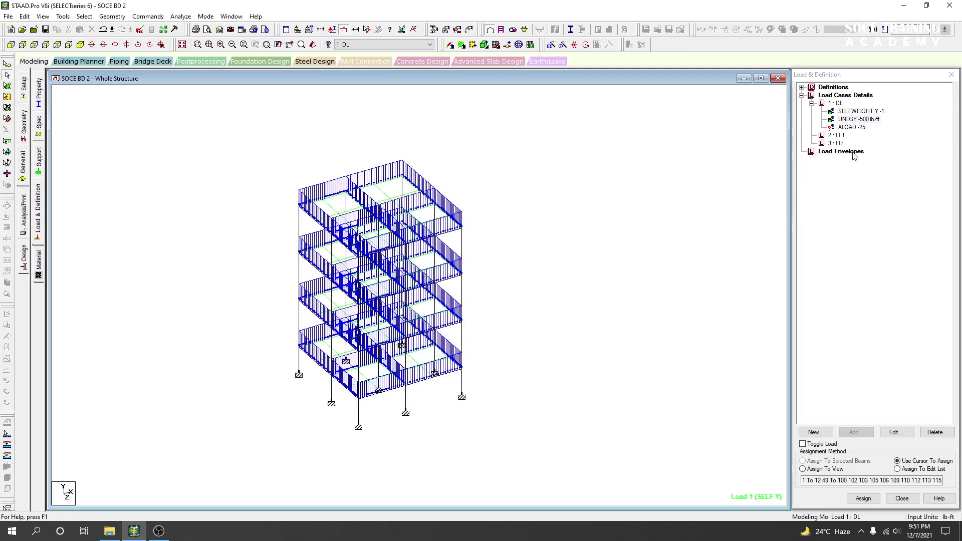
{"action": "left_click", "coordinate": [851, 127]}
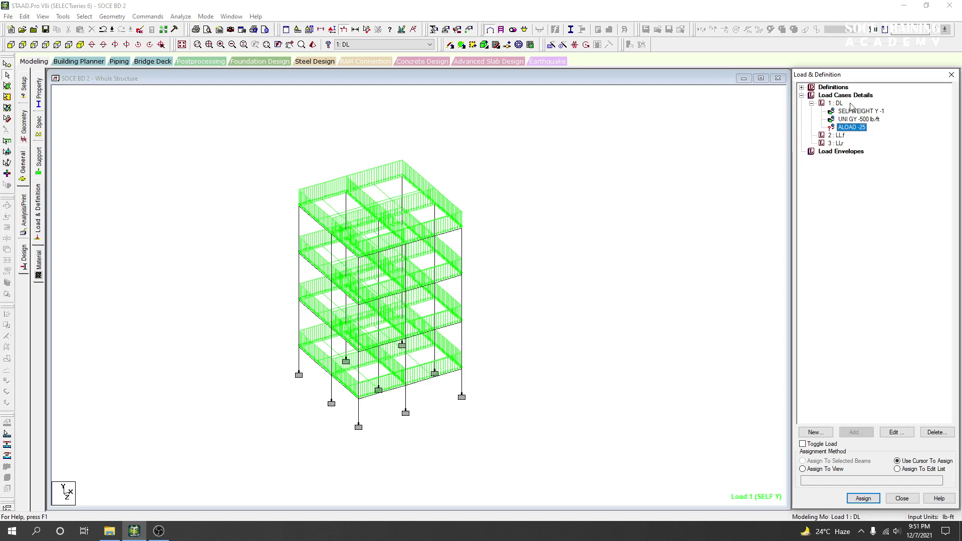
{"action": "left_click", "coordinate": [853, 111]}
{"action": "left_click", "coordinate": [851, 120]}
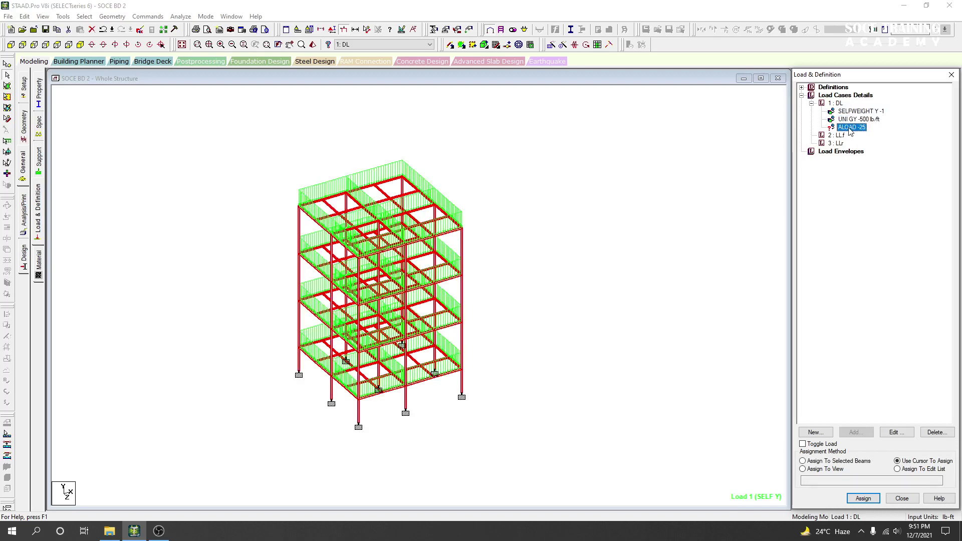
{"action": "left_click", "coordinate": [852, 143]}
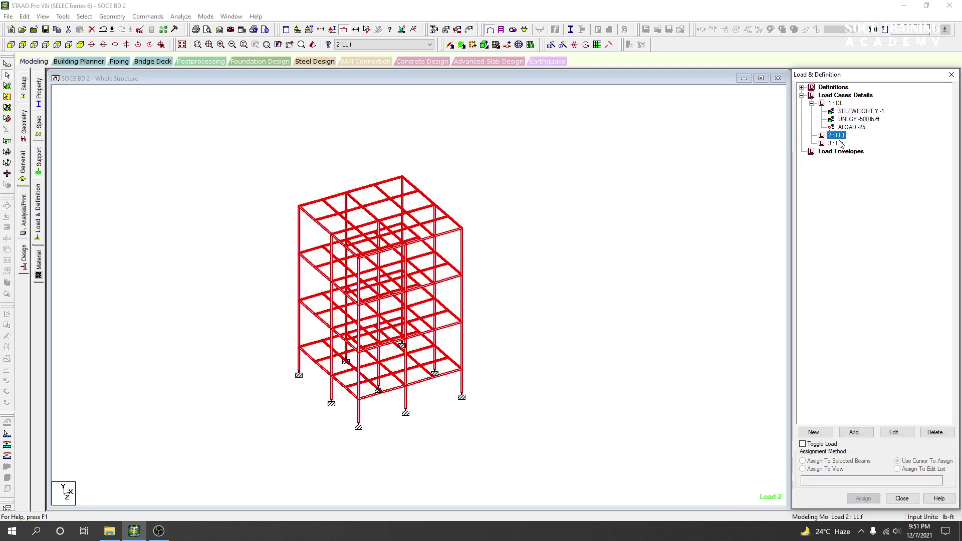
{"action": "left_click", "coordinate": [842, 135]}
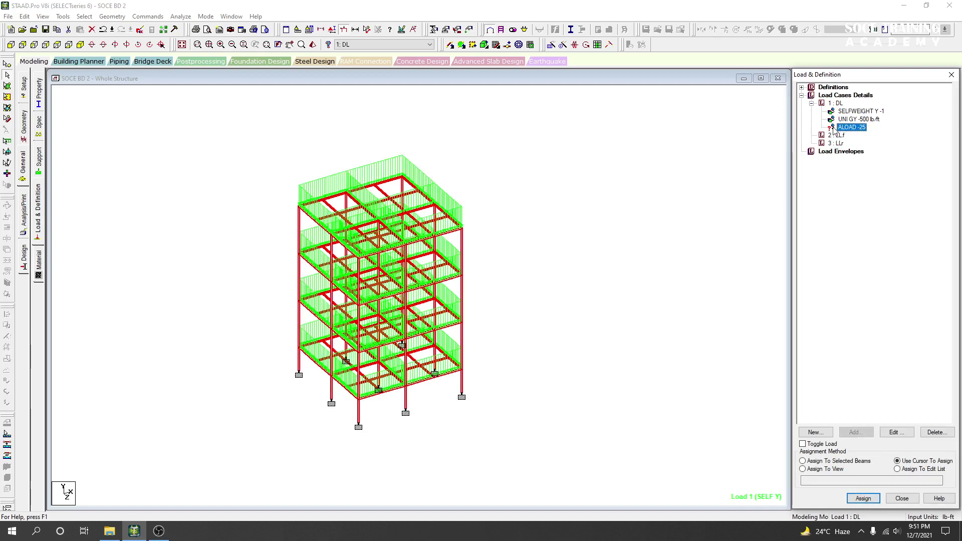
Step: Show the -25 area load again, then switch to the Geometry page with node and beam tables
{"action": "left_click", "coordinate": [595, 298]}
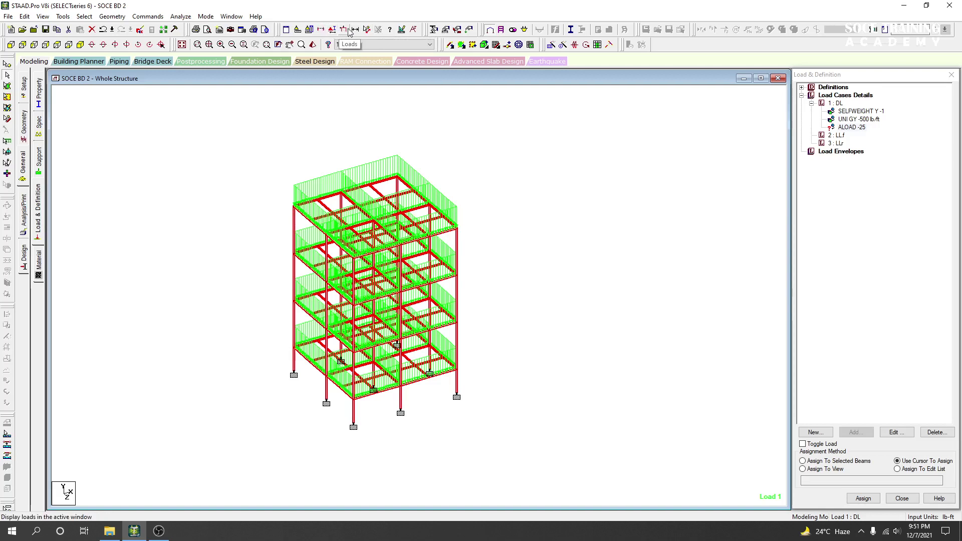
{"action": "left_click", "coordinate": [857, 266]}
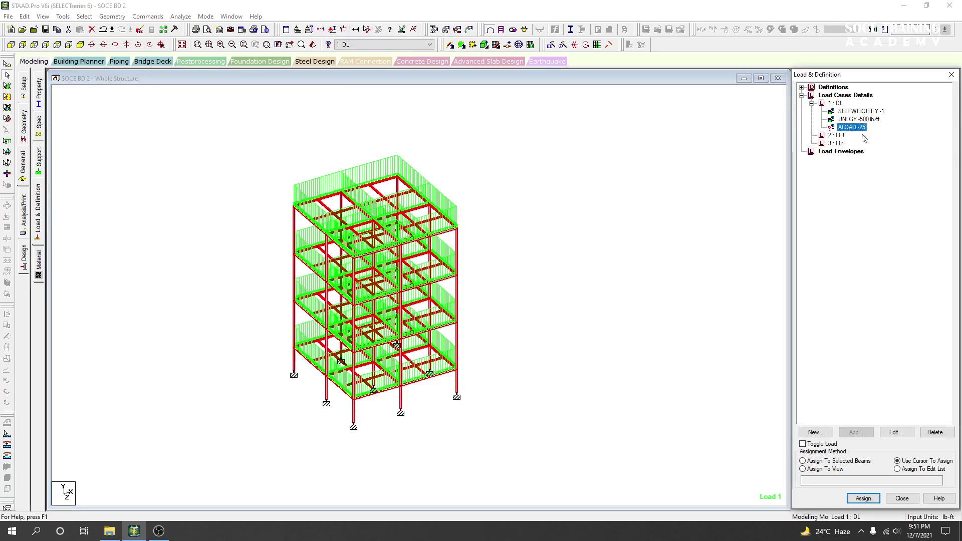
{"action": "left_click", "coordinate": [651, 266]}
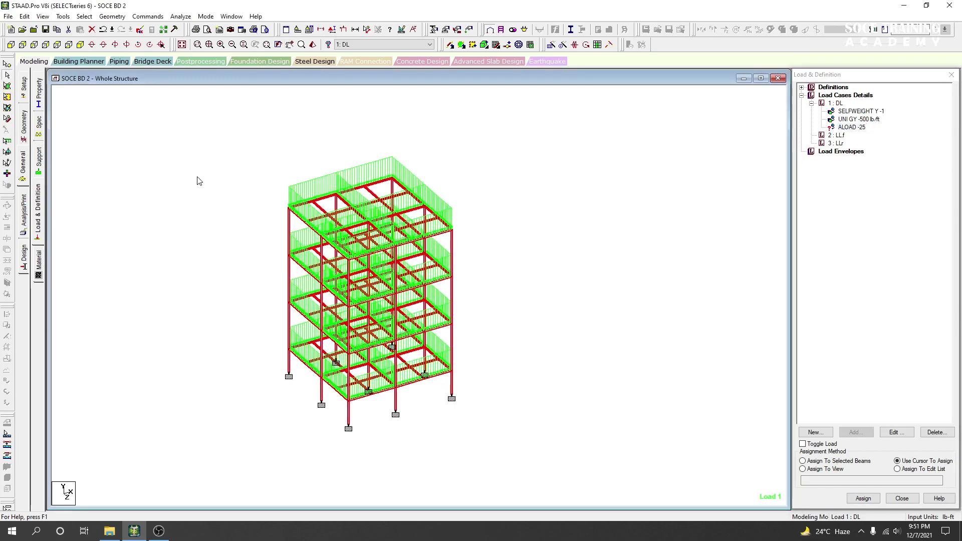
{"action": "left_click", "coordinate": [24, 130]}
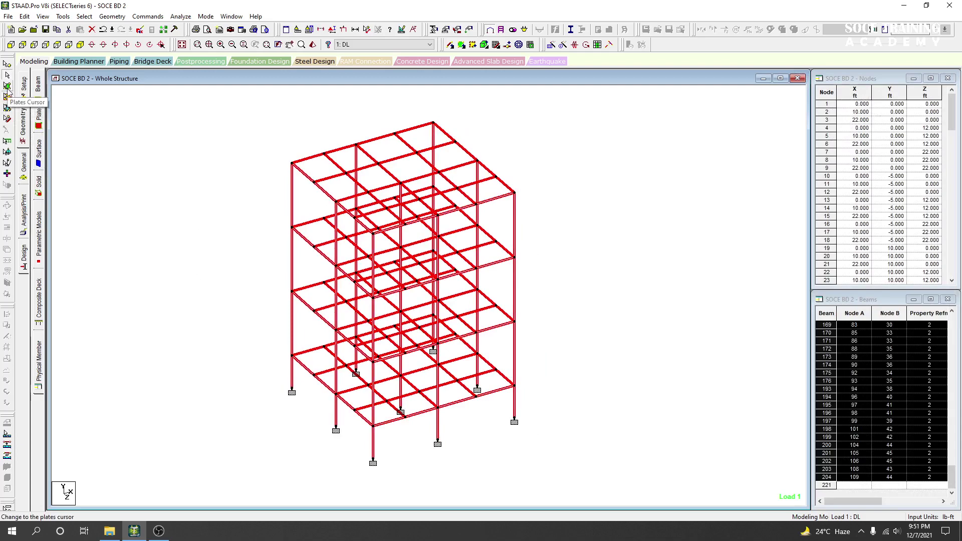
Step: Select all plates, expand Load Cases Details and 1: DL, and display ALOAD -25
{"action": "left_click", "coordinate": [7, 95]}
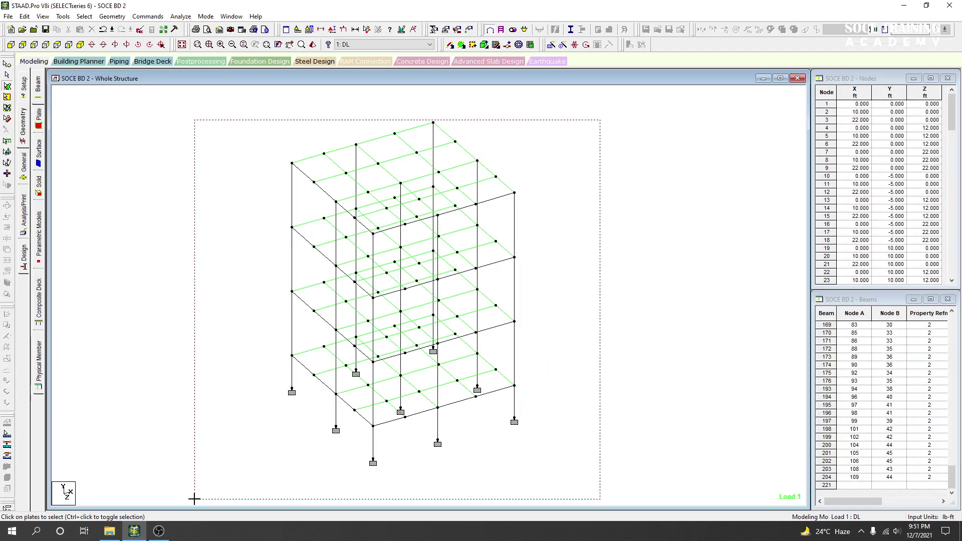
{"action": "key", "text": "ctrl+a"}
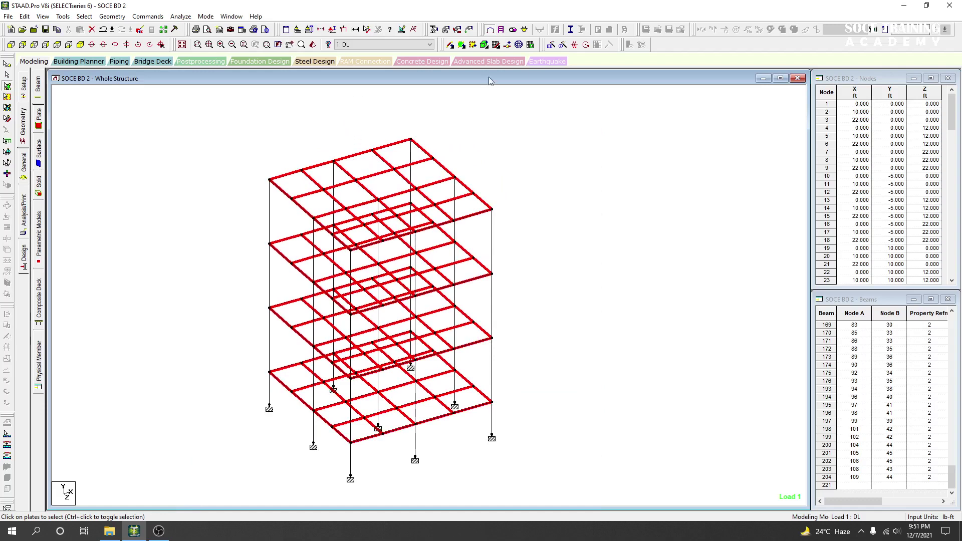
{"action": "left_click", "coordinate": [468, 31]}
{"action": "left_click", "coordinate": [833, 87]}
{"action": "left_click", "coordinate": [802, 96]}
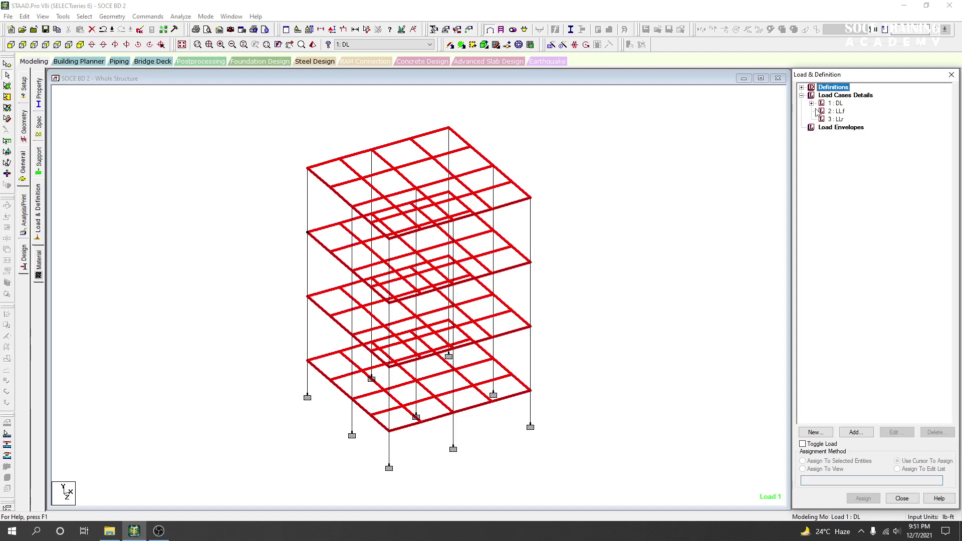
{"action": "left_click", "coordinate": [812, 103]}
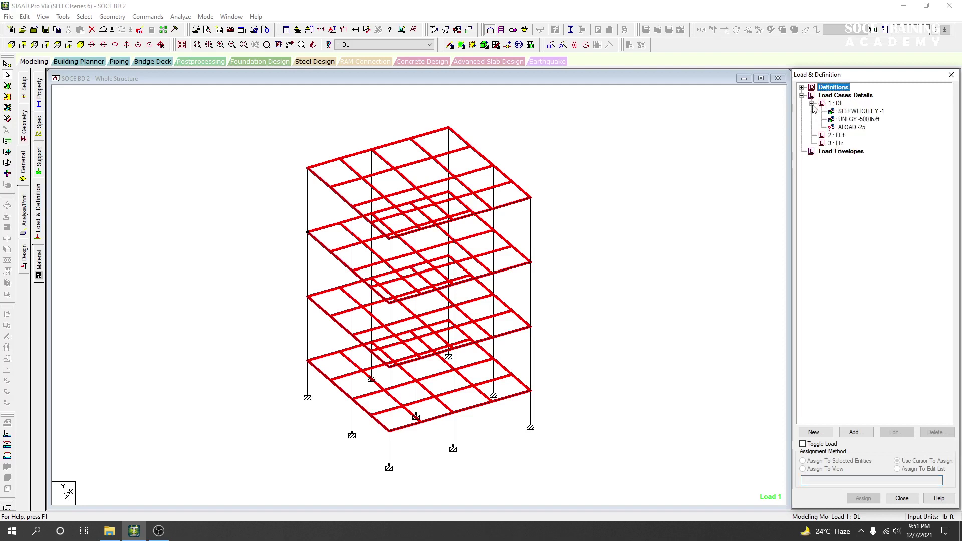
{"action": "left_click", "coordinate": [852, 127]}
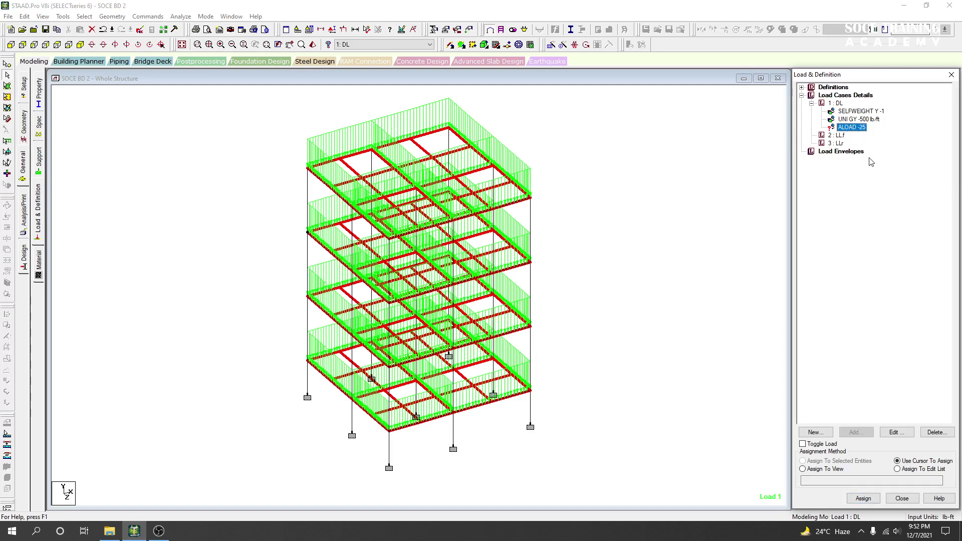
Step: Window-select the whole model with the plates cursor, then accept Auto Save to save the file
{"action": "left_click", "coordinate": [603, 309]}
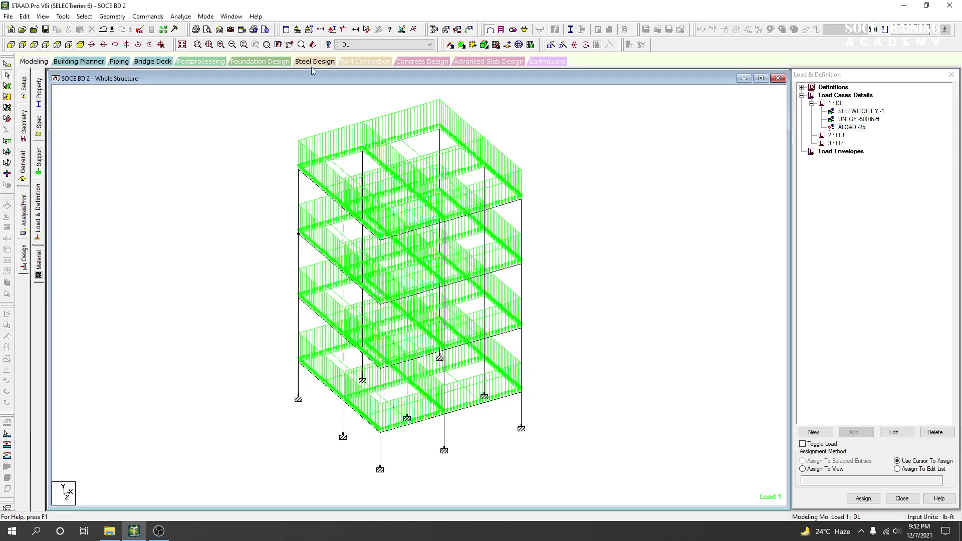
{"action": "left_click", "coordinate": [8, 87]}
{"action": "left_click", "coordinate": [8, 98]}
{"action": "mouse_move", "coordinate": [581, 111]}
{"action": "left_mouse_down"}
{"action": "mouse_move", "coordinate": [329, 476]}
{"action": "mouse_move", "coordinate": [215, 513]}
{"action": "left_mouse_up"}
{"action": "left_click", "coordinate": [8, 88]}
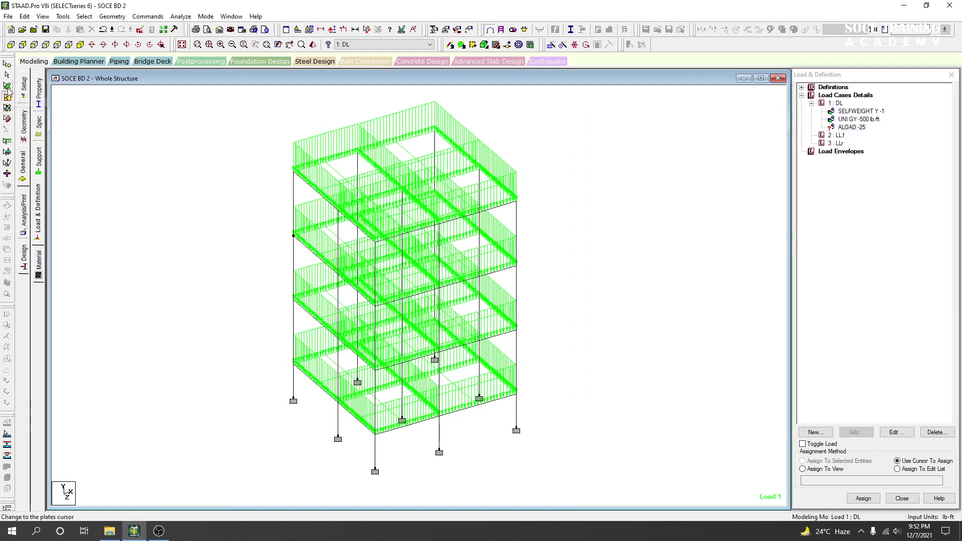
{"action": "middle_click", "coordinate": [603, 234]}
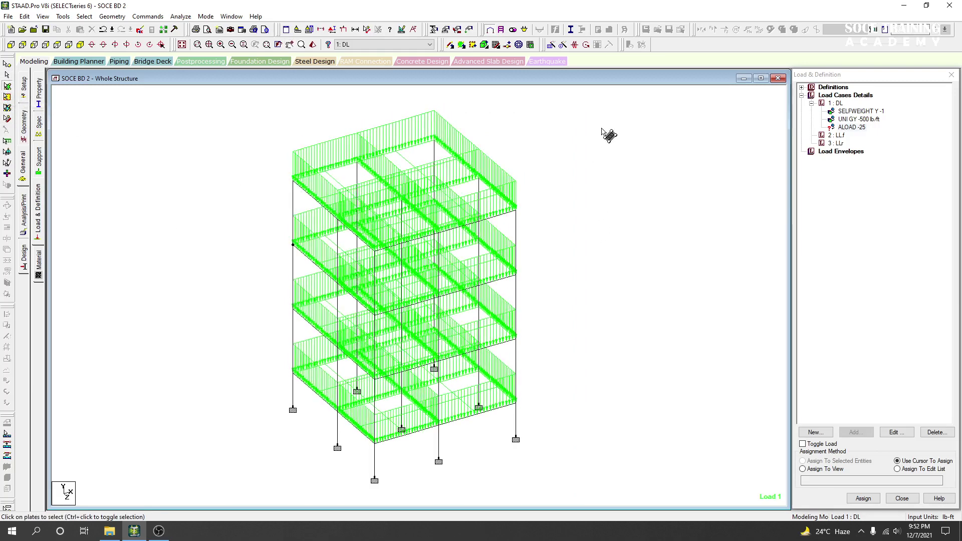
{"action": "left_click_drag", "start_coordinate": [597, 125], "coordinate": [236, 496]}
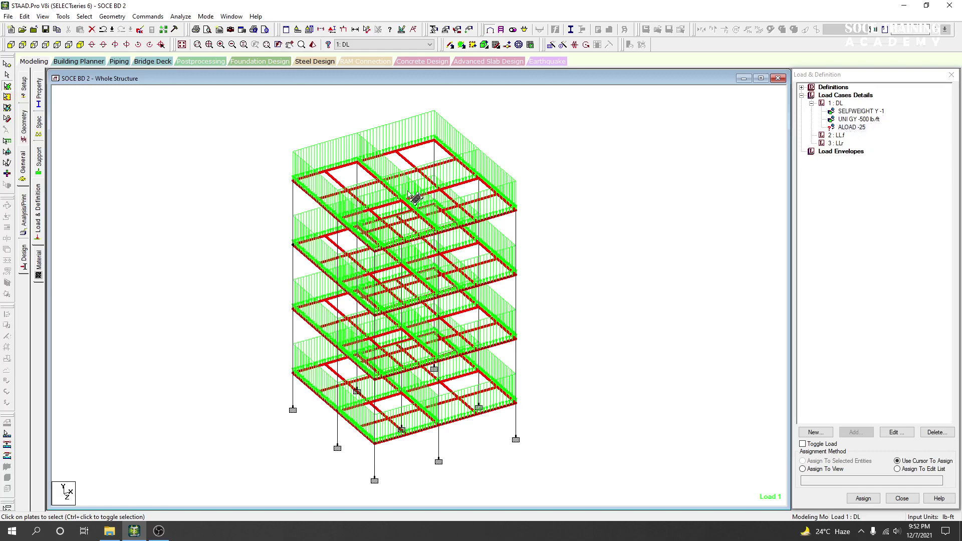
{"action": "middle_click_drag", "start_coordinate": [546, 326], "coordinate": [540, 326]}
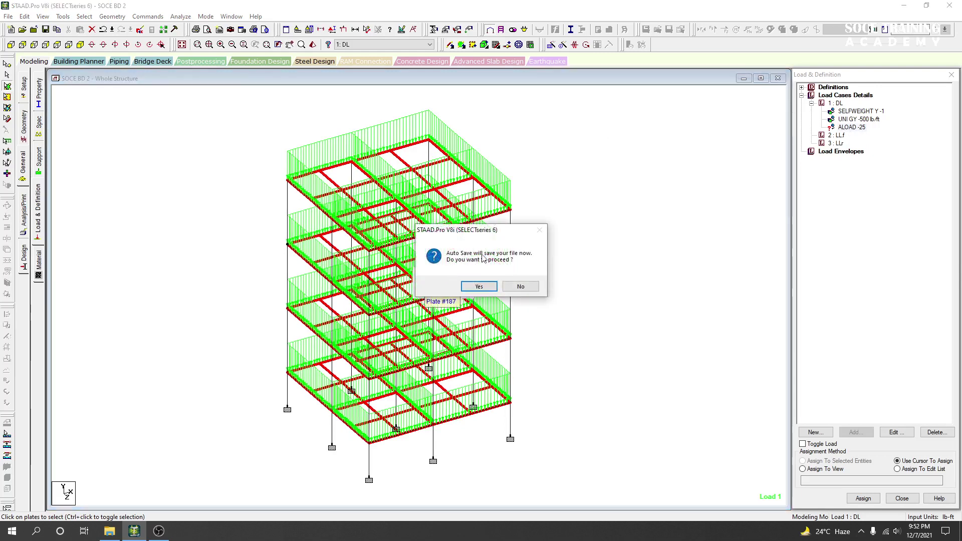
{"action": "left_click", "coordinate": [480, 287]}
{"action": "left_click", "coordinate": [419, 279]}
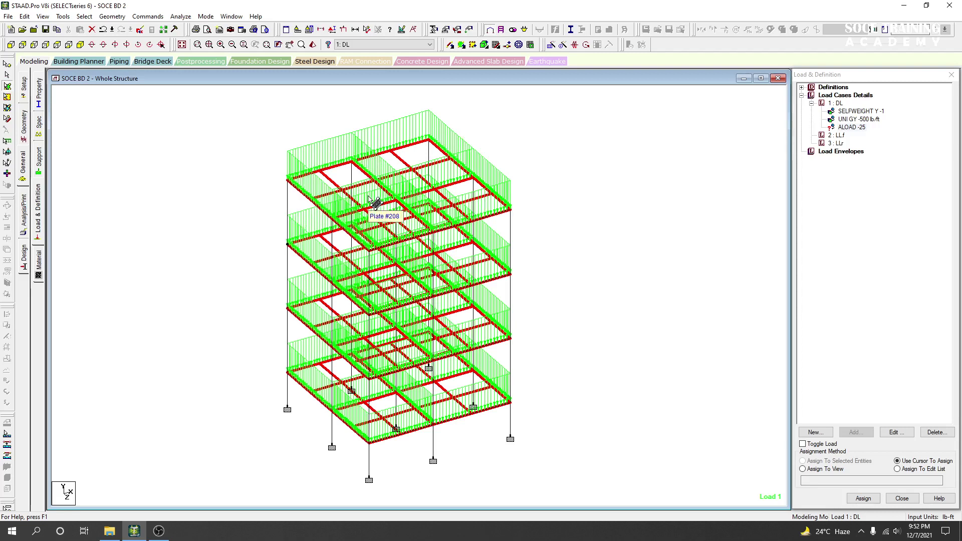
{"action": "left_click", "coordinate": [855, 128]}
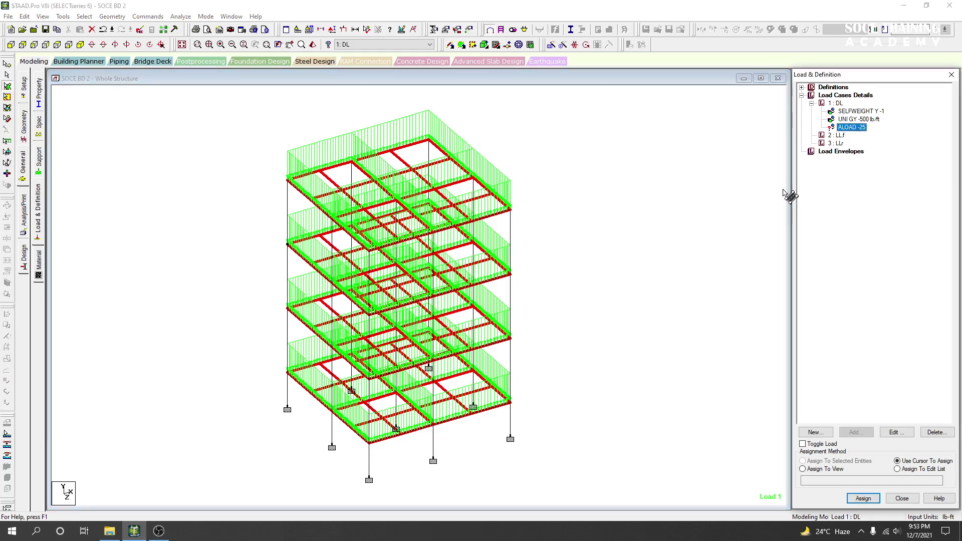
{"action": "left_click", "coordinate": [692, 247]}
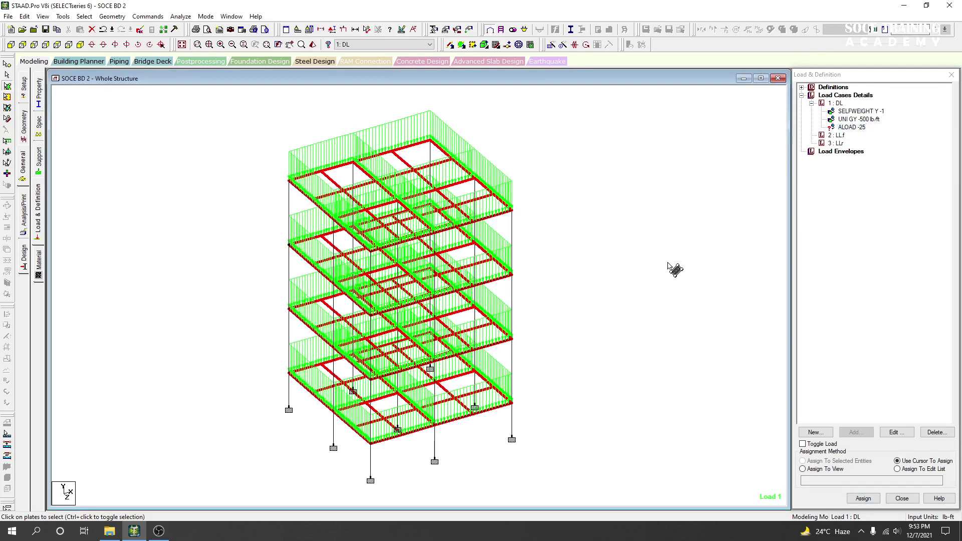
{"action": "left_click", "coordinate": [852, 127]}
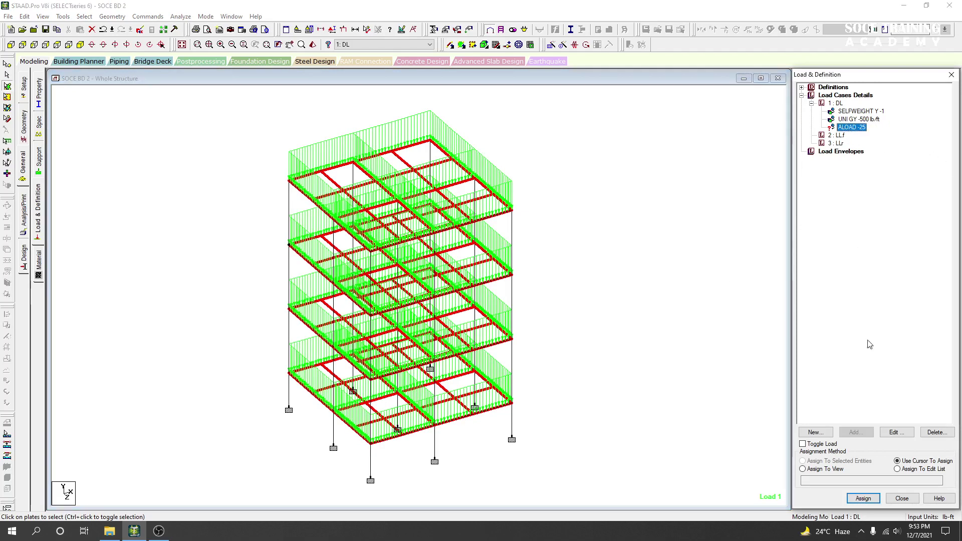
Step: Delete ALOAD -25 and confirm DL keeps only SELFWEIGHT Y -1 and UNI GY -500 lb/ft
{"action": "left_click", "coordinate": [933, 432]}
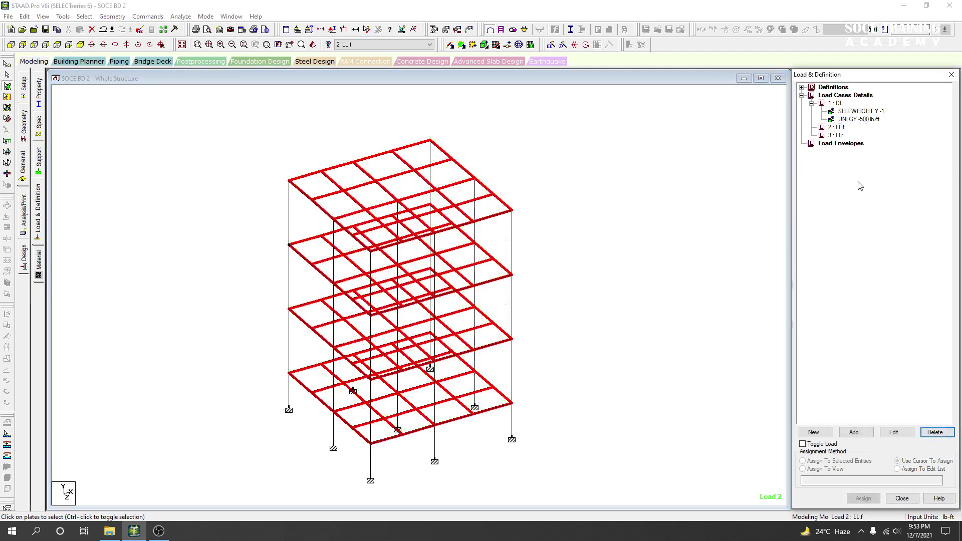
{"action": "left_click", "coordinate": [847, 119]}
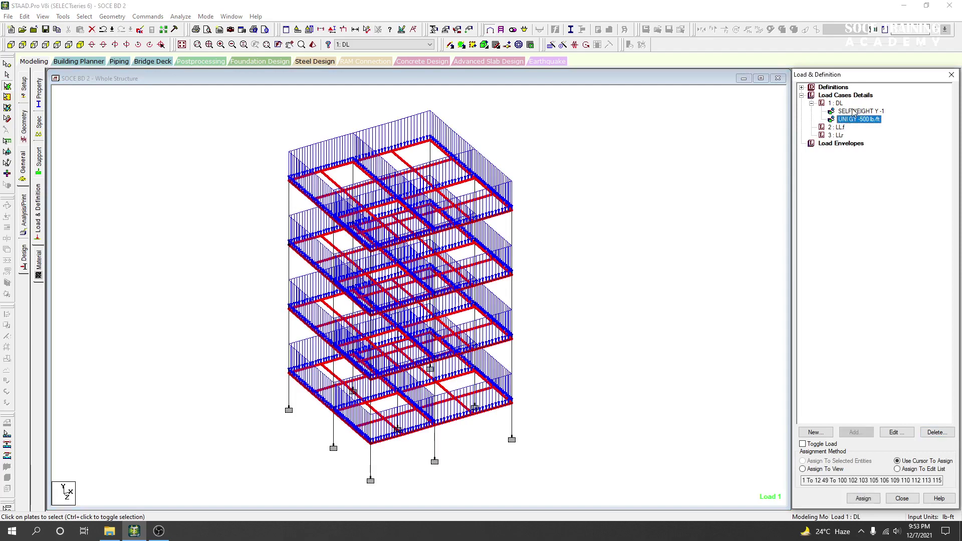
{"action": "left_click", "coordinate": [855, 112]}
{"action": "left_click", "coordinate": [858, 119]}
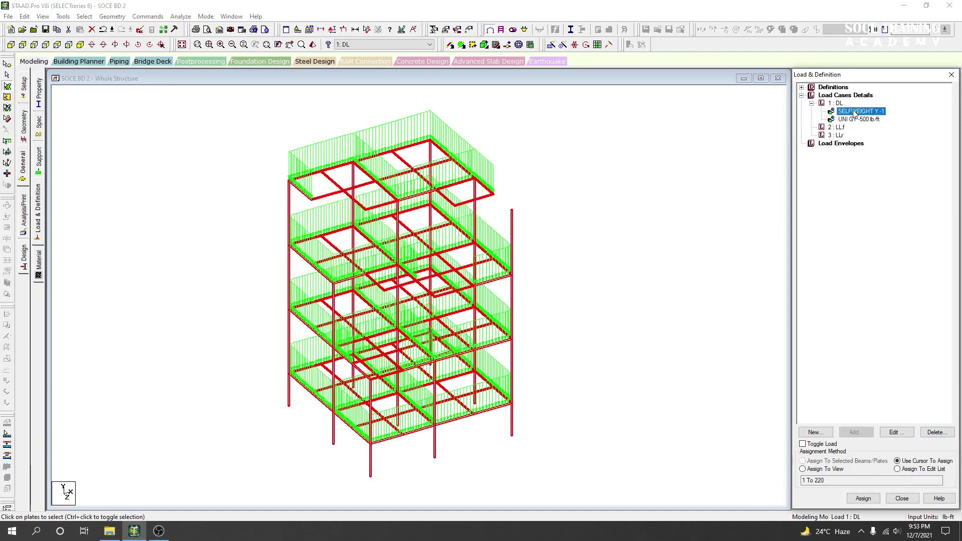
{"action": "left_click", "coordinate": [858, 119]}
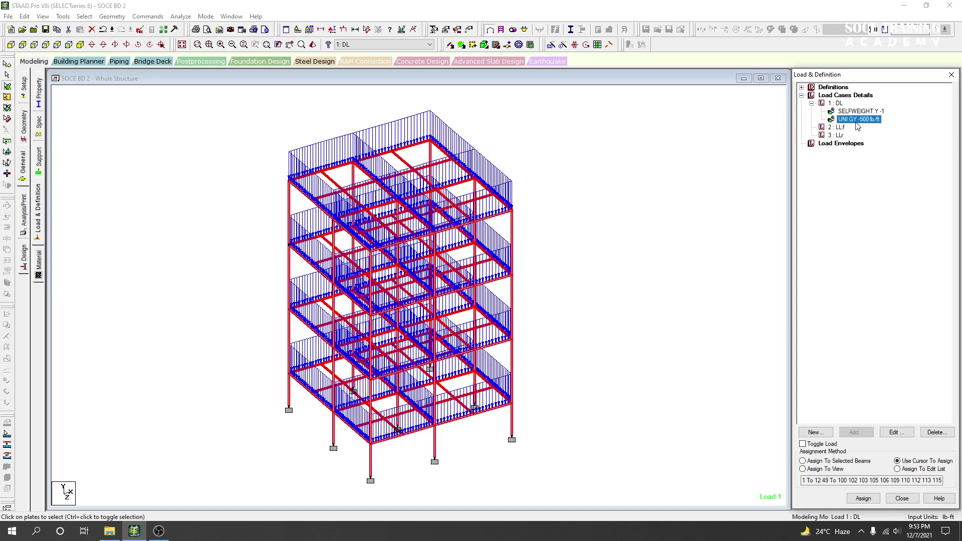
{"action": "left_click", "coordinate": [703, 309]}
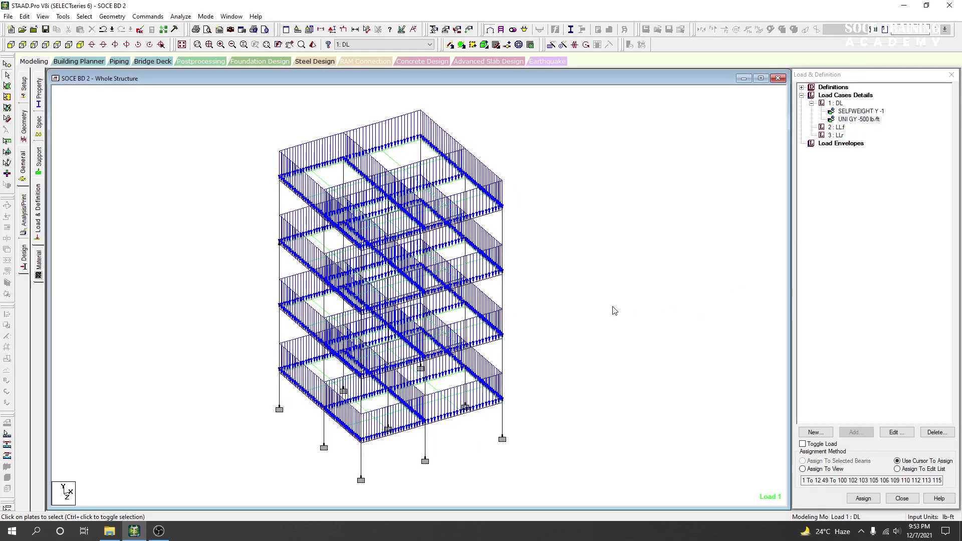
{"action": "left_click", "coordinate": [472, 539]}
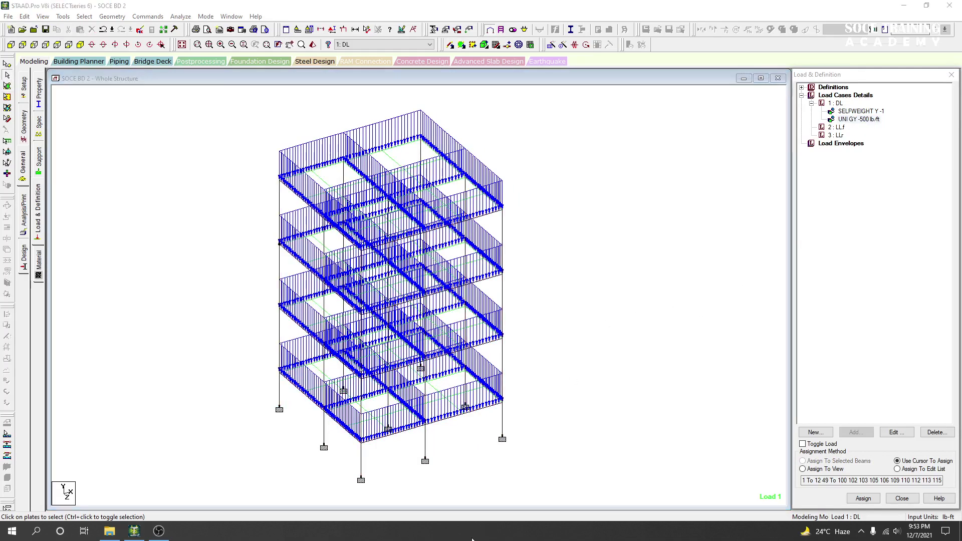